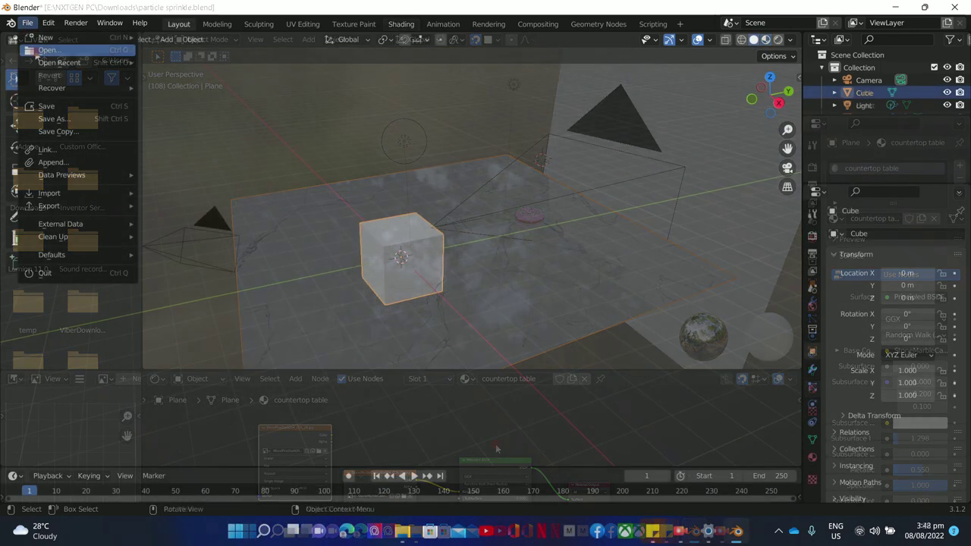
Step: Open particle sprinkle.blend from the Downloads folder
left_click(43, 49)
scroll(635, 324, "down", 3)
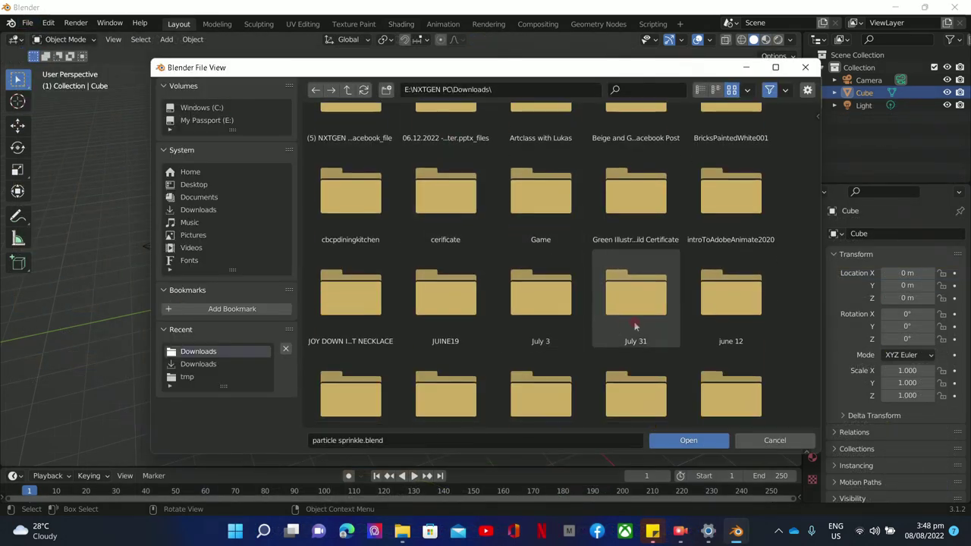
scroll(736, 387, "down", 3)
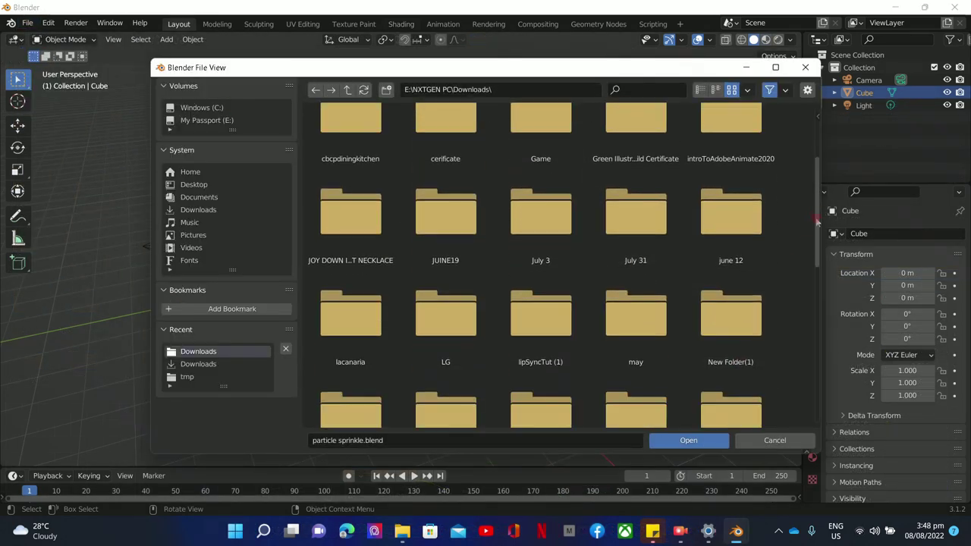
left_click_drag(821, 220, 827, 380)
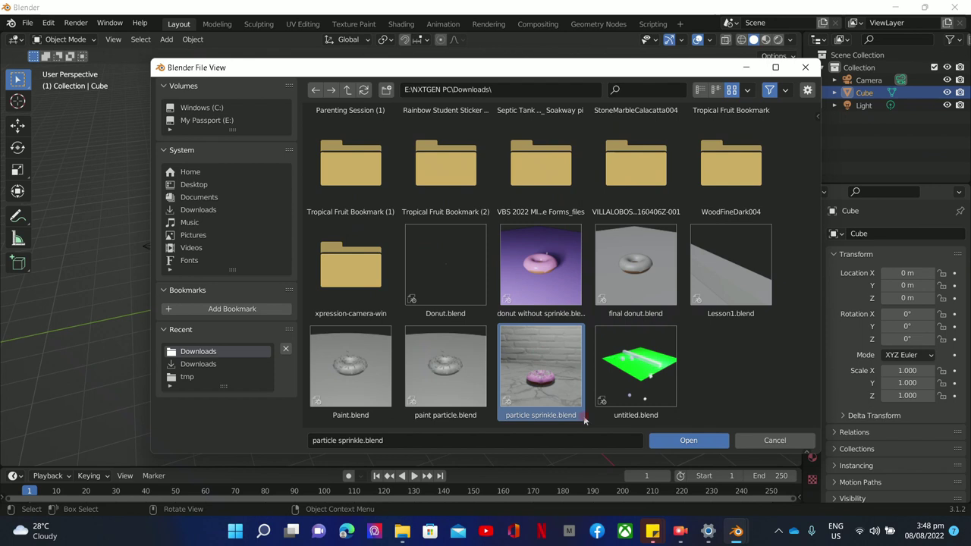
left_click(704, 440)
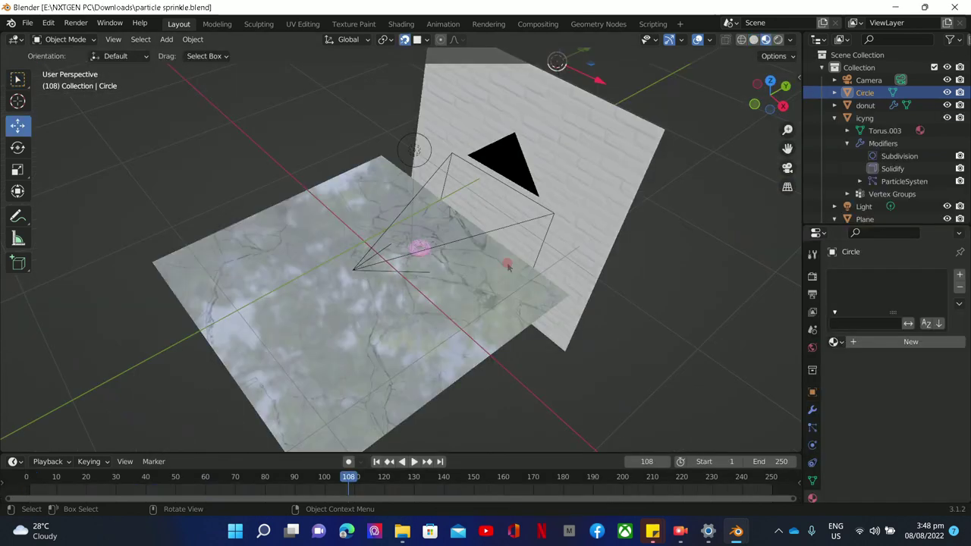
Step: Select the countertop floor plane, briefly picking the brick wall in between
scroll(456, 334, "up", 2)
scroll(421, 360, "up", 2)
left_click(304, 310)
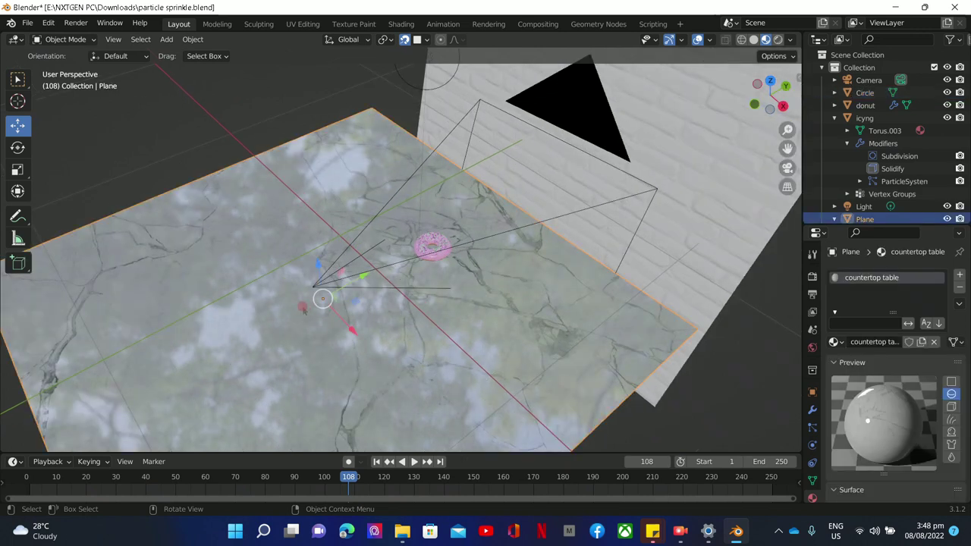
left_click(706, 194)
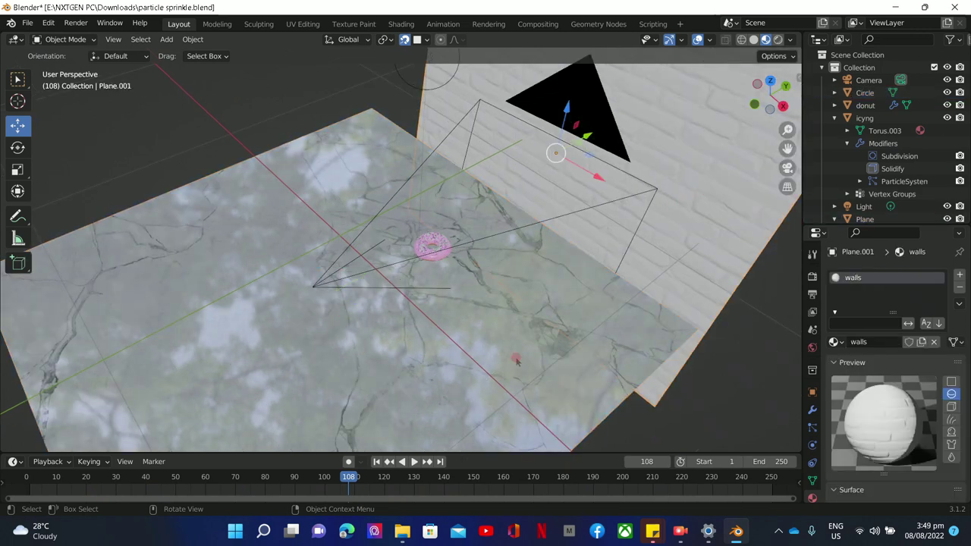
left_click(267, 355)
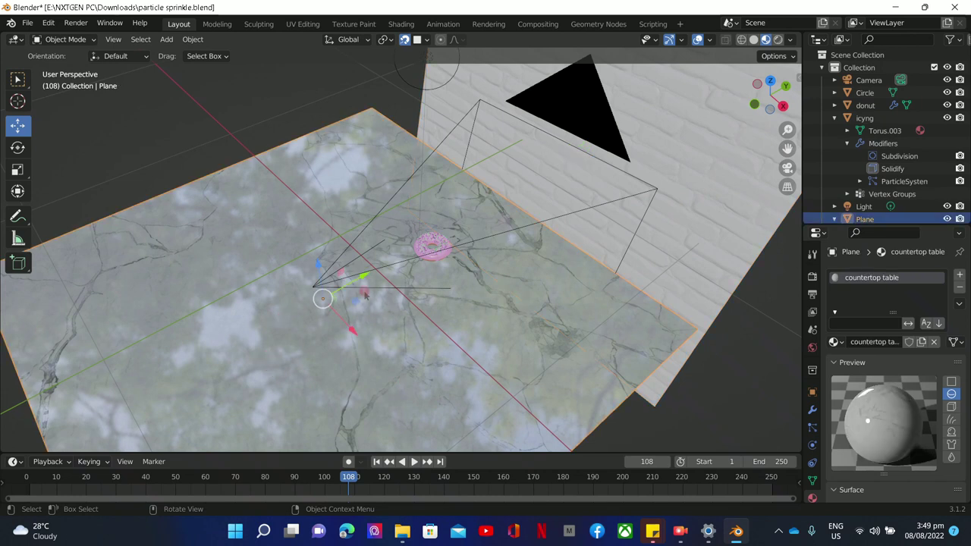
Step: Switch to the Shading workspace and move the marble image texture node aside
key("ctrl+Page_Down")
key("ctrl+Page_Down")
key("ctrl+Page_Down")
key("ctrl+Page_Down")
key("ctrl+Page_Down")
scroll(476, 233, "up", 5)
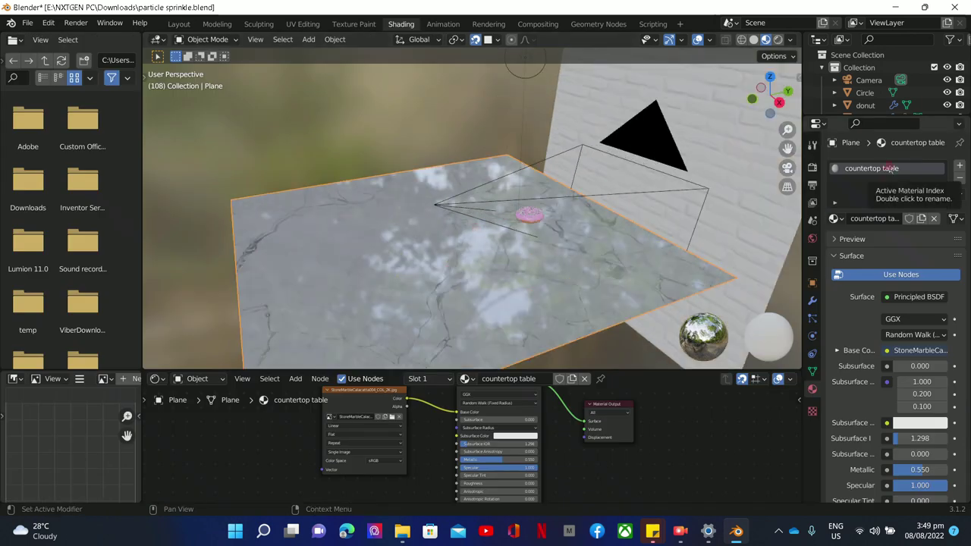
middle_click_drag(455, 297, 444, 328)
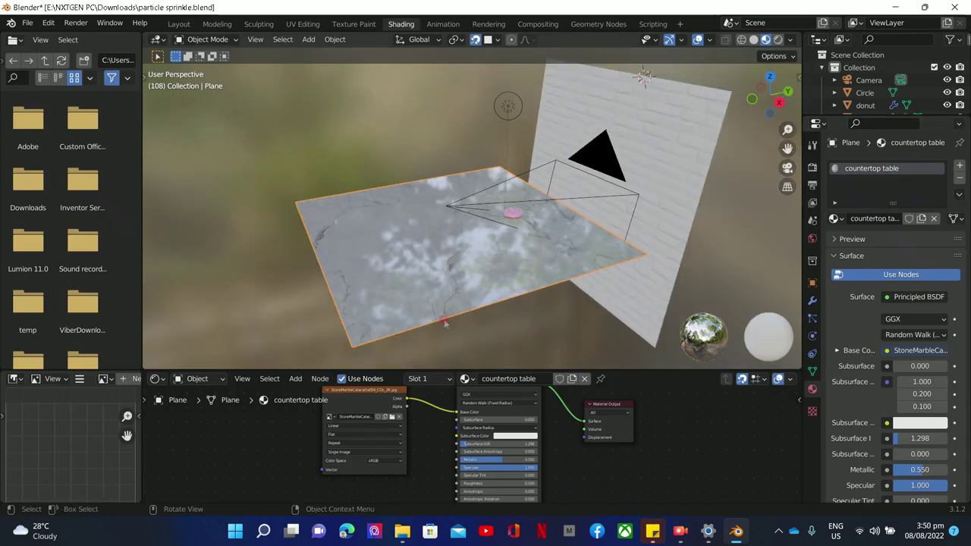
scroll(372, 416, "down", 1)
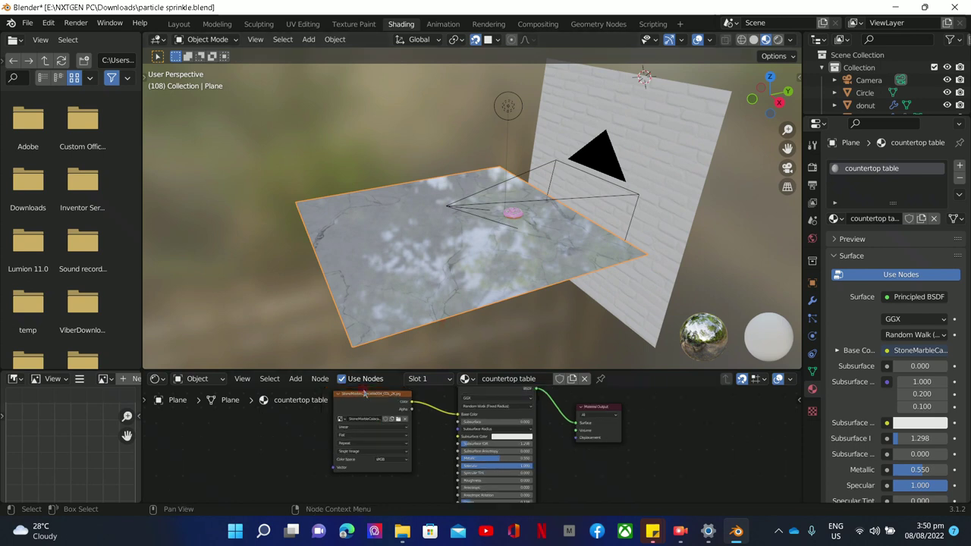
left_click(351, 410)
left_click_drag(359, 395, 332, 417)
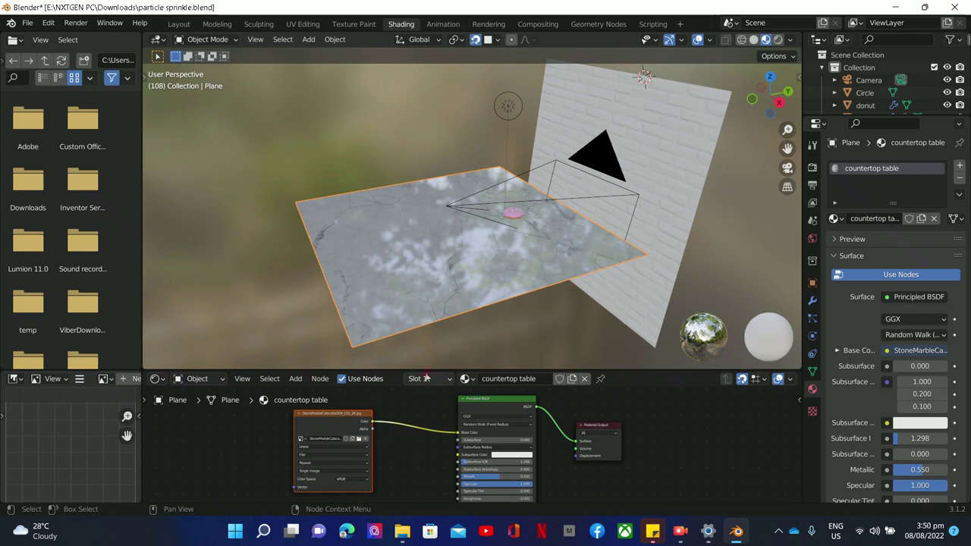
Step: Cut the marble image's Base Color link and delete the StoneMarble texture node
left_click_drag(424, 370, 422, 212)
scroll(357, 367, "up", 4)
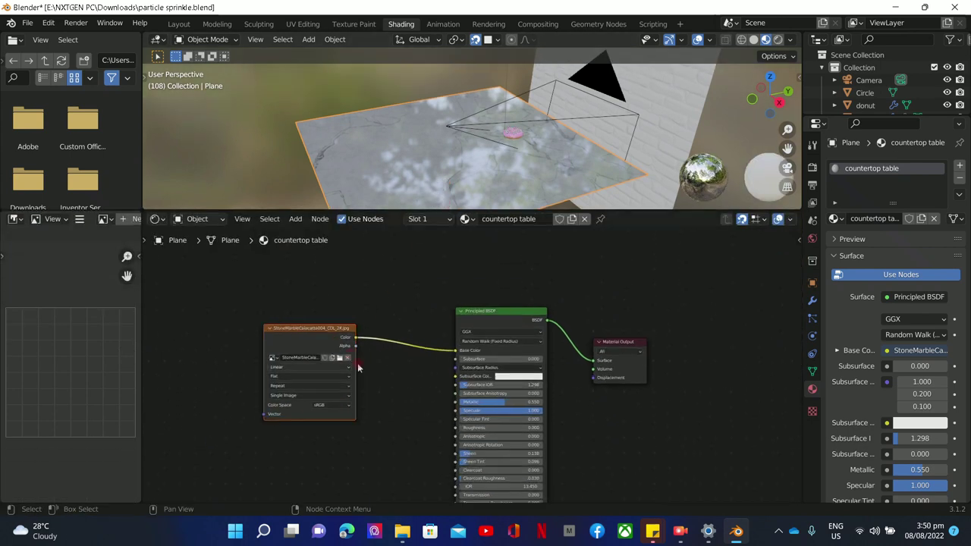
scroll(353, 369, "up", 3, "ctrl")
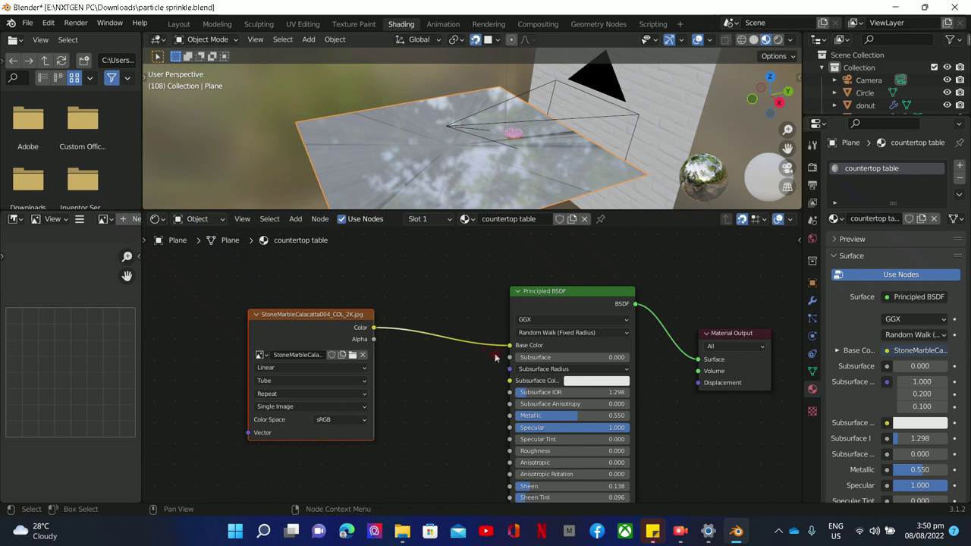
mouse_move(494, 357)
right_mouse_down("ctrl")
mouse_move(513, 349)
mouse_move(505, 352)
right_mouse_up("ctrl")
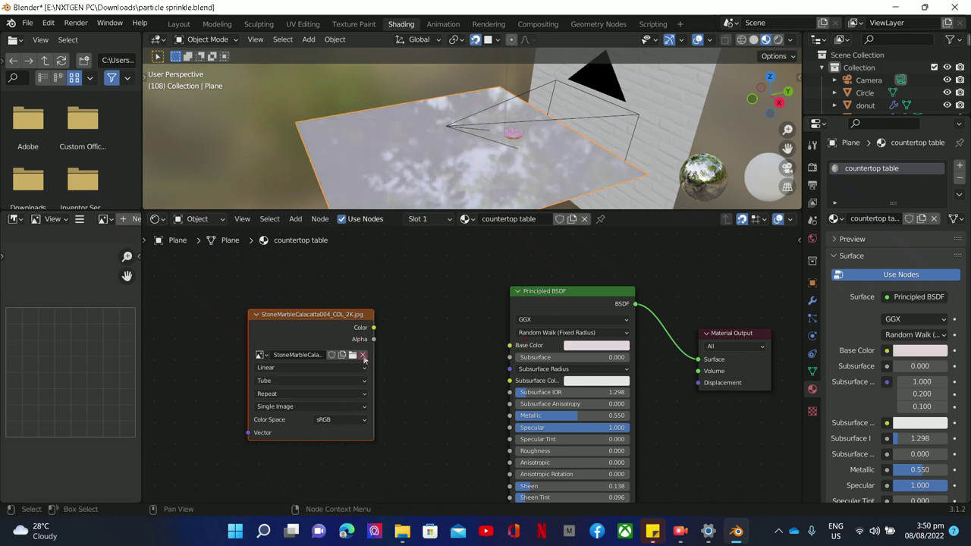
left_click(346, 315)
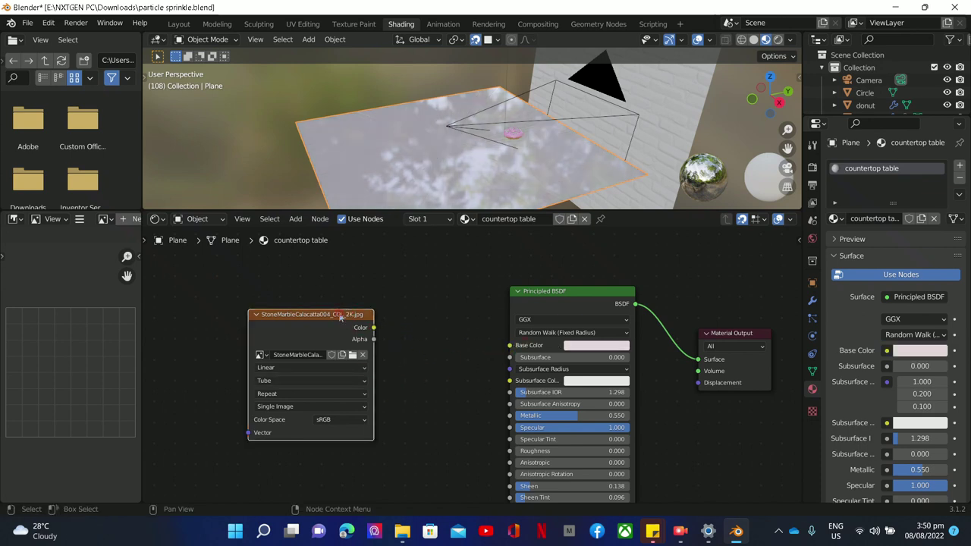
key("x")
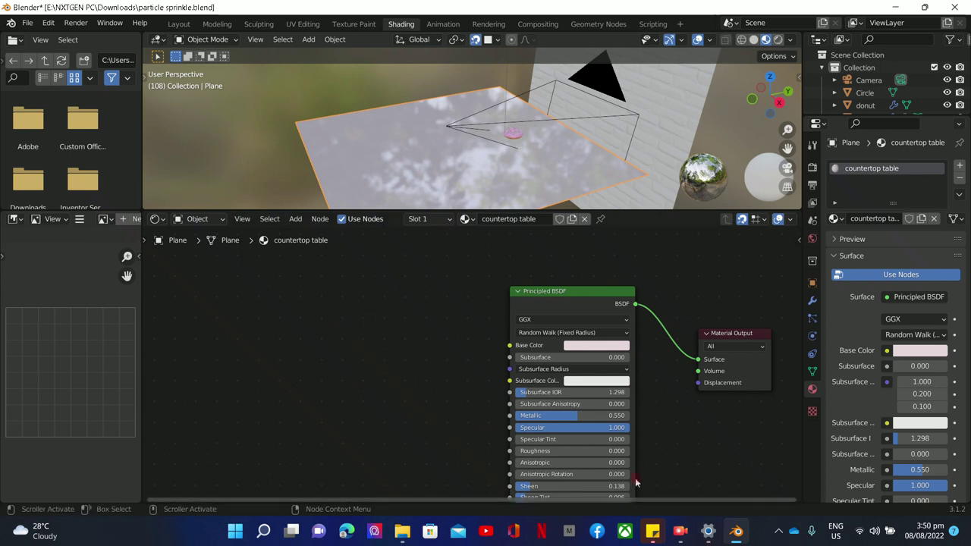
Step: Add WoodFineDark004_COL_2K.jpg as an image node feeding the Principled BSDF Base Color
left_click(402, 531)
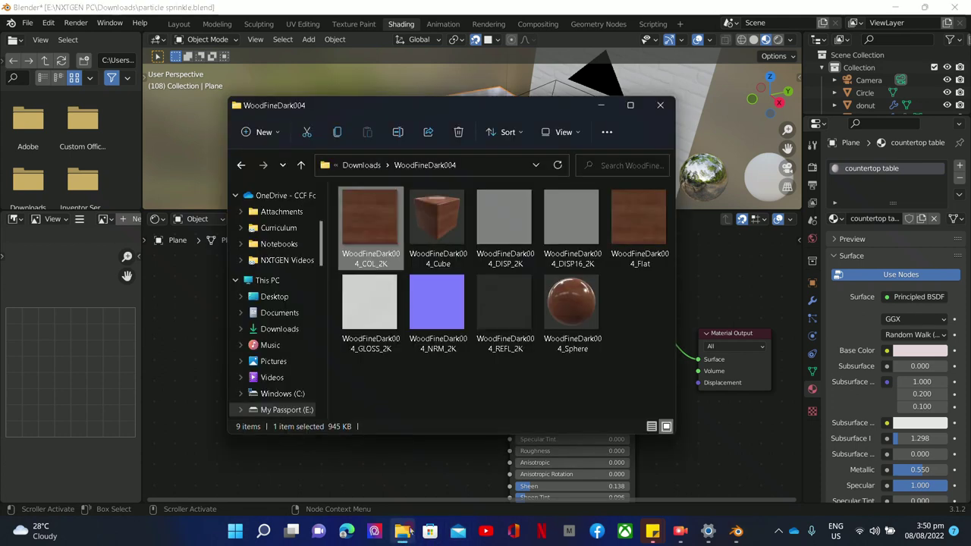
left_click_drag(369, 228, 311, 455)
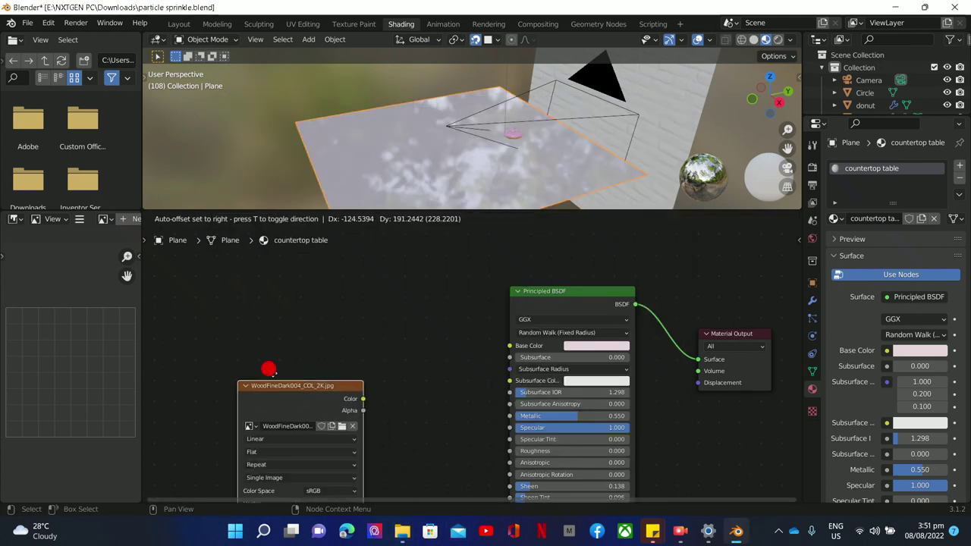
left_click_drag(269, 370, 341, 265)
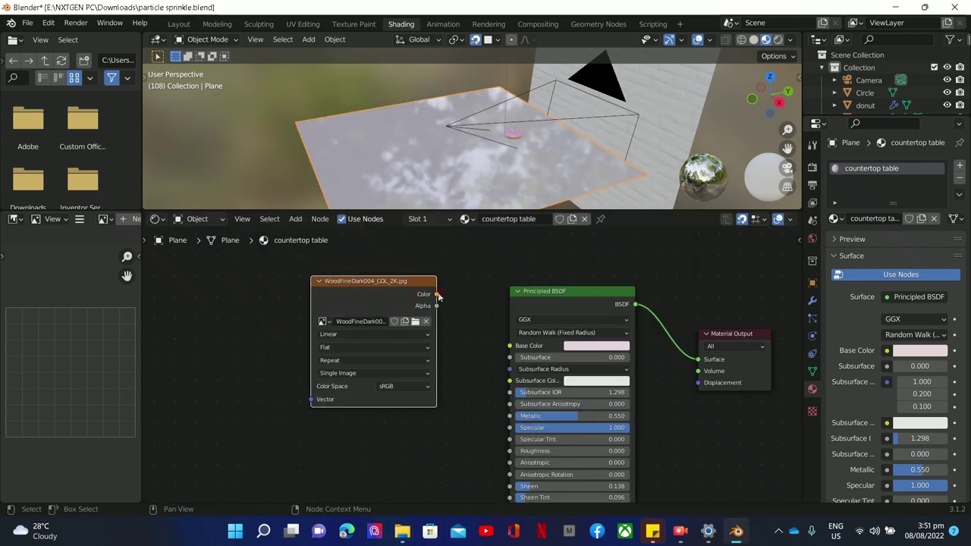
left_click_drag(437, 295, 508, 346)
left_click_drag(437, 295, 509, 346)
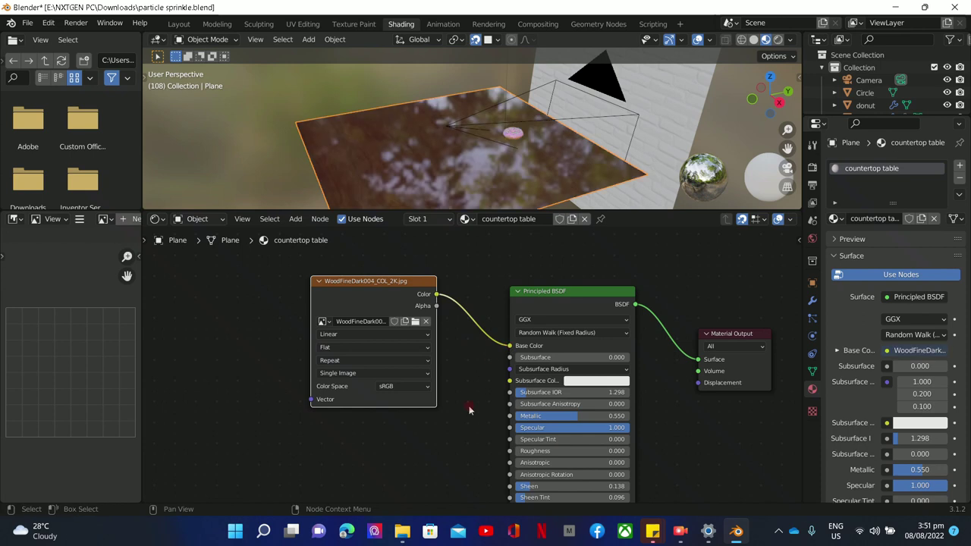
scroll(481, 154, "up", 3)
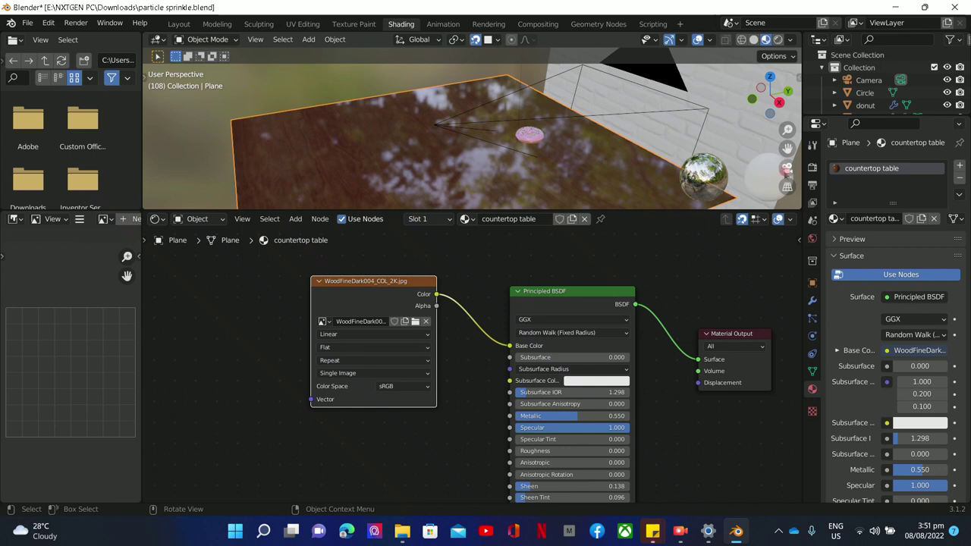
Step: View through the camera in Layout and make an F12 test render of the donut
left_click(788, 166)
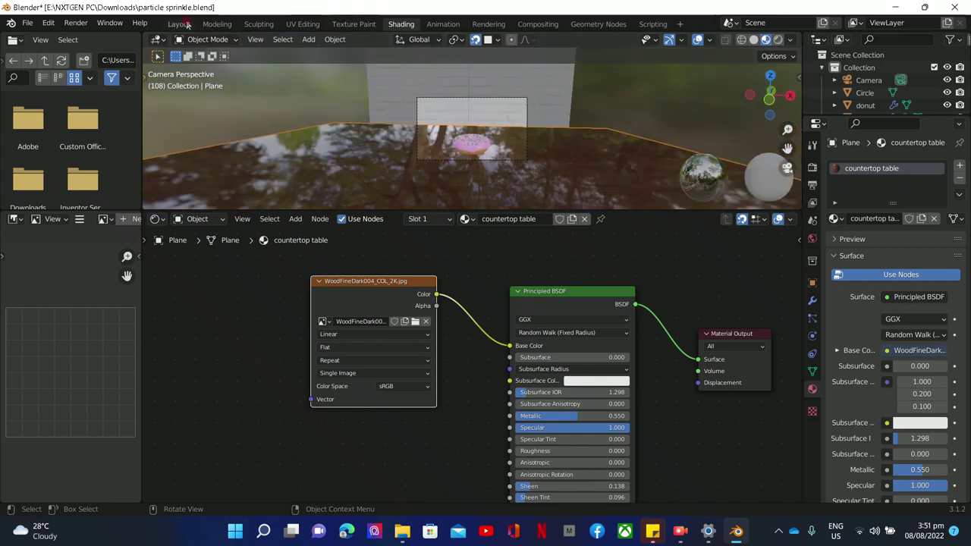
left_click(183, 23)
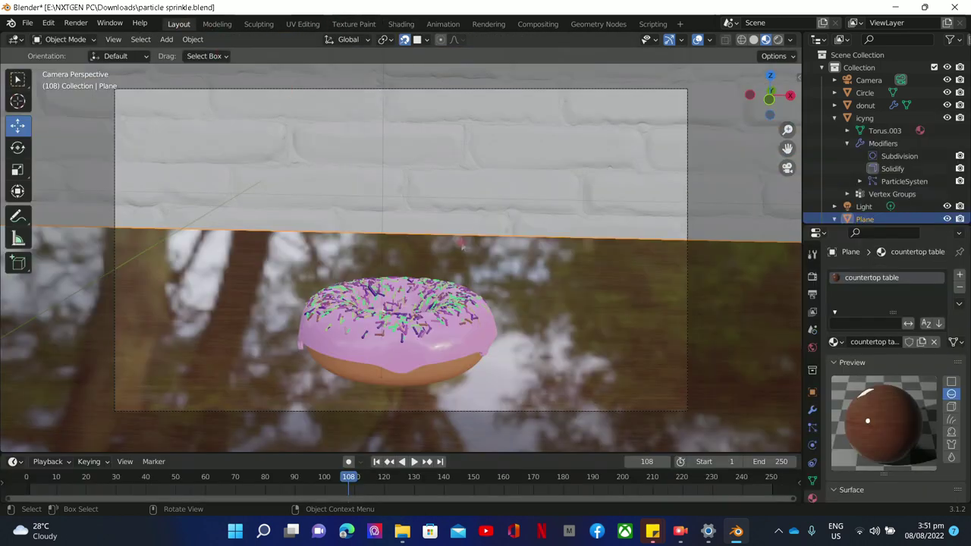
key("F12")
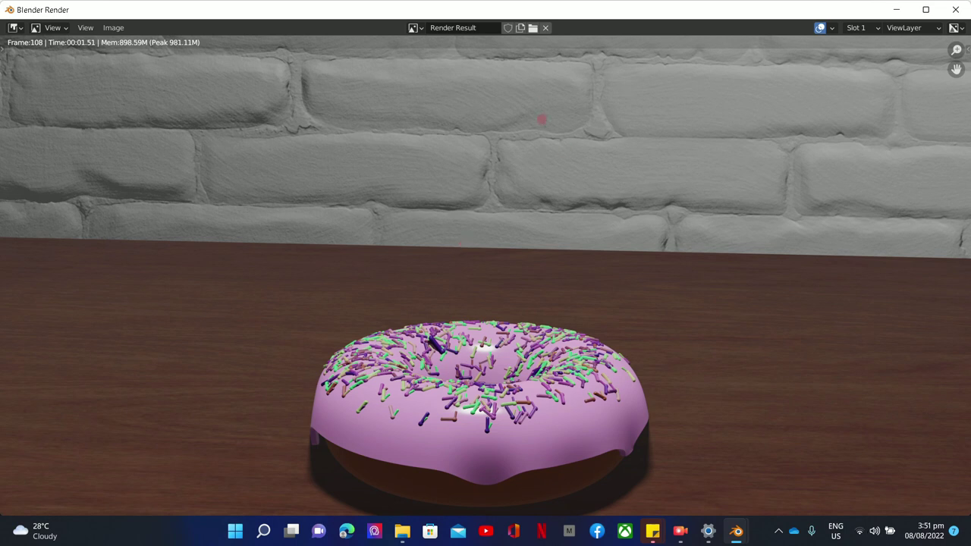
left_click(955, 10)
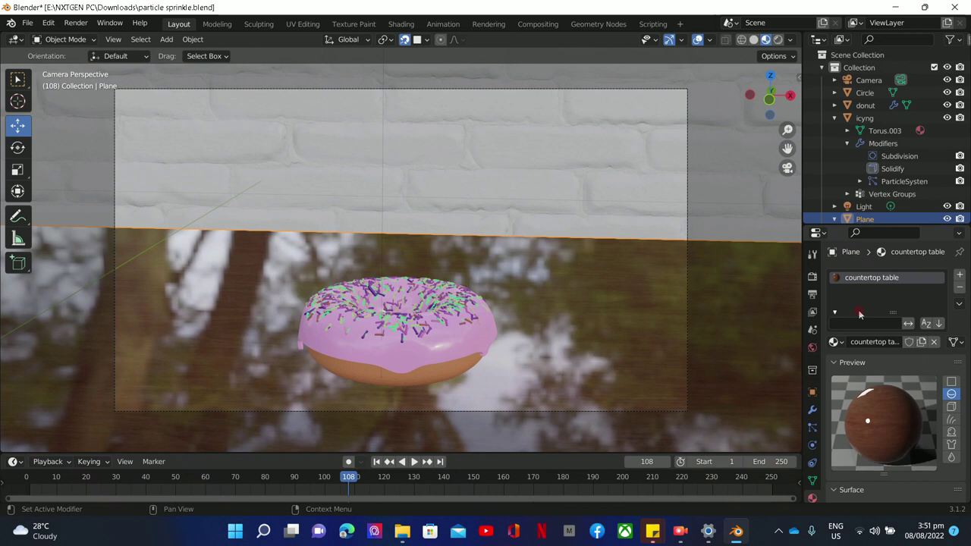
Step: Enable ambient occlusion, bloom, screen space reflections, motion blur and high quality normals
left_click(812, 276)
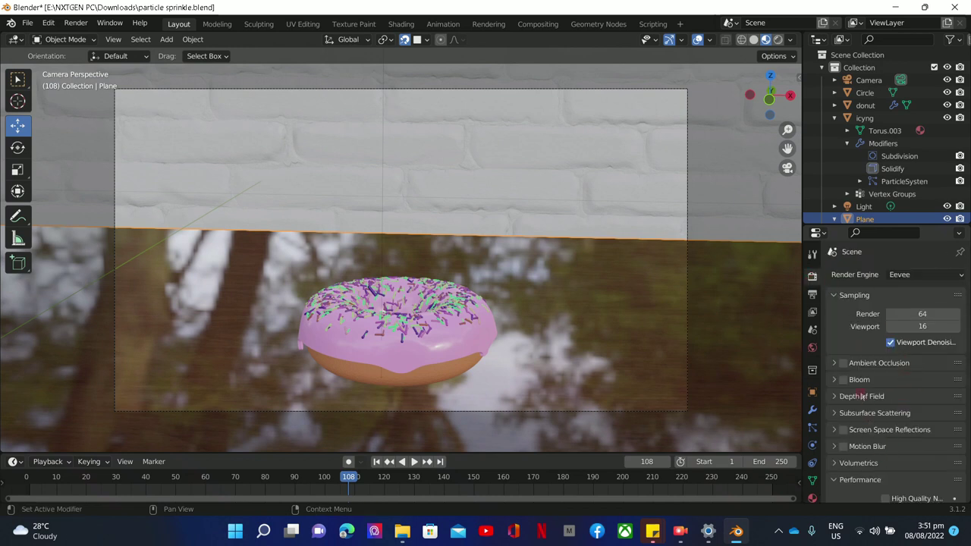
left_click(843, 362)
left_click(843, 379)
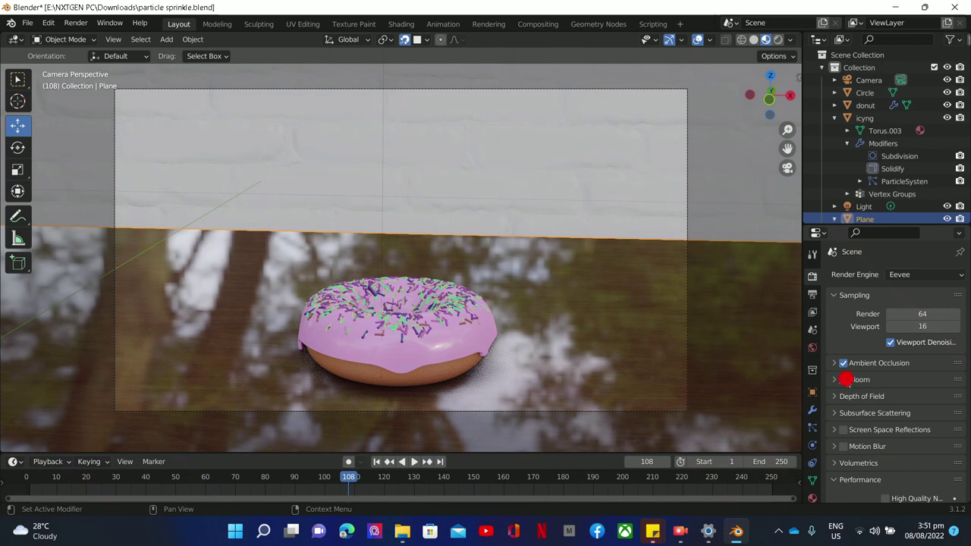
left_click(843, 429)
left_click(843, 446)
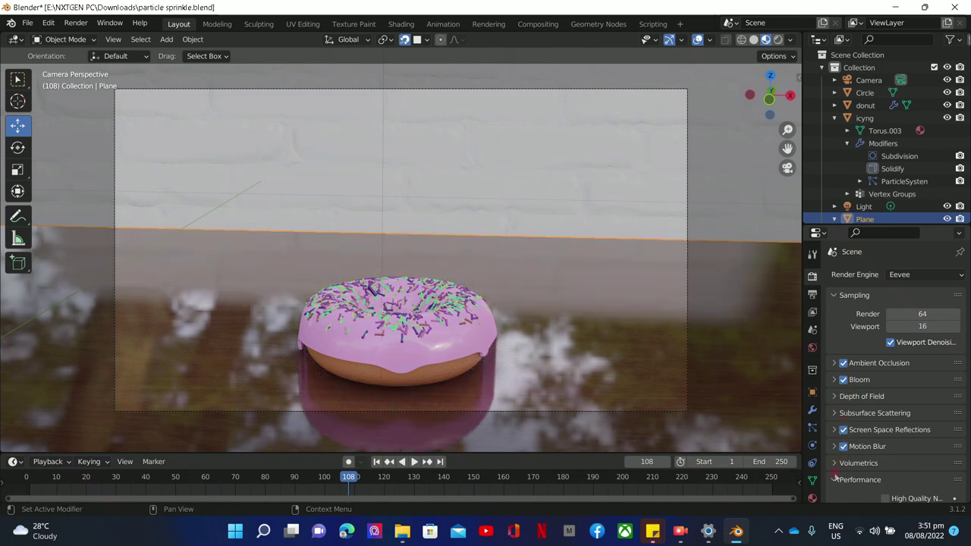
scroll(844, 464, "down", 1)
scroll(865, 479, "up", 1)
left_click(888, 499)
scroll(911, 425, "down", 1)
scroll(921, 394, "up", 1)
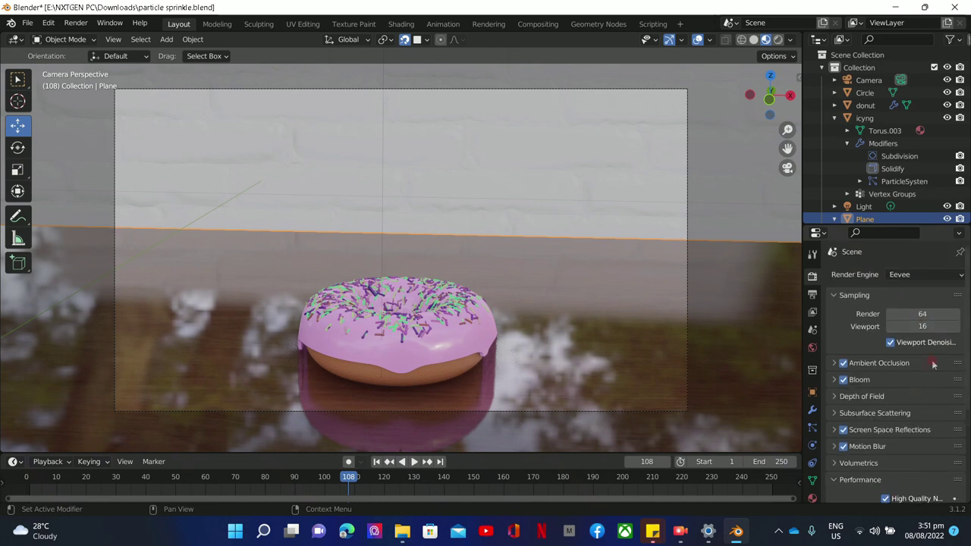
scroll(968, 311, "down", 5)
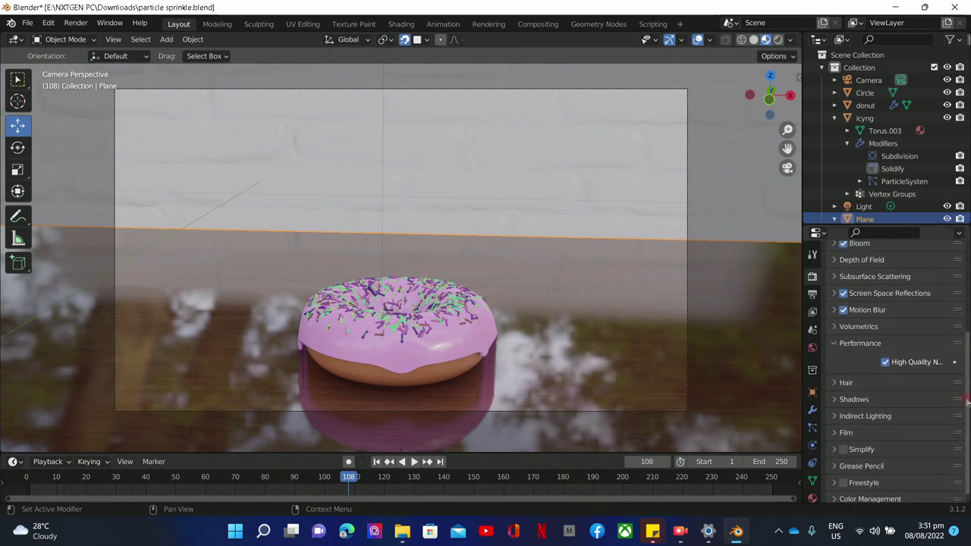
Step: Enable Simplify, Freestyle and High Bit Depth shadows
left_click(843, 444)
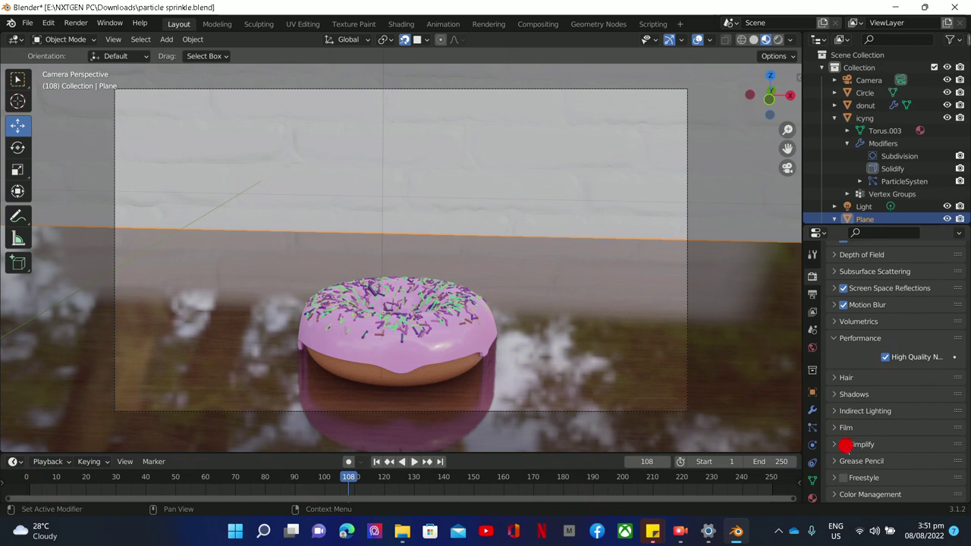
left_click(843, 477)
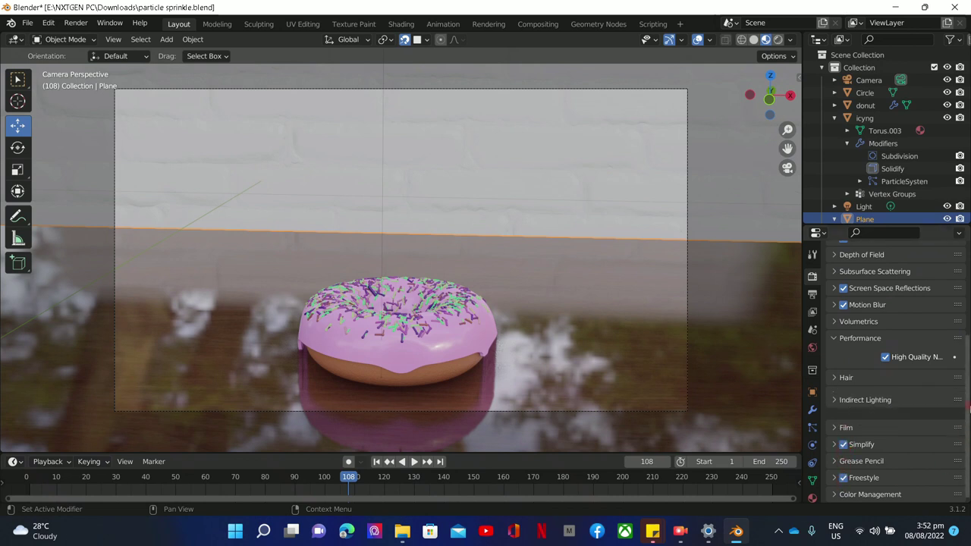
left_click(841, 395)
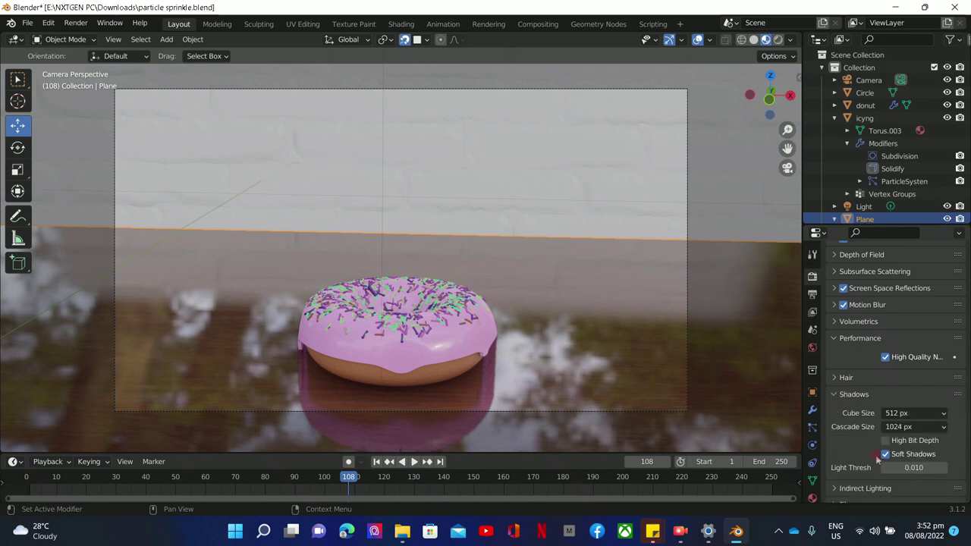
left_click(903, 441)
Step: Set the shadow Light Threshold to 0.015, then step it up to 0.043
left_click(943, 469)
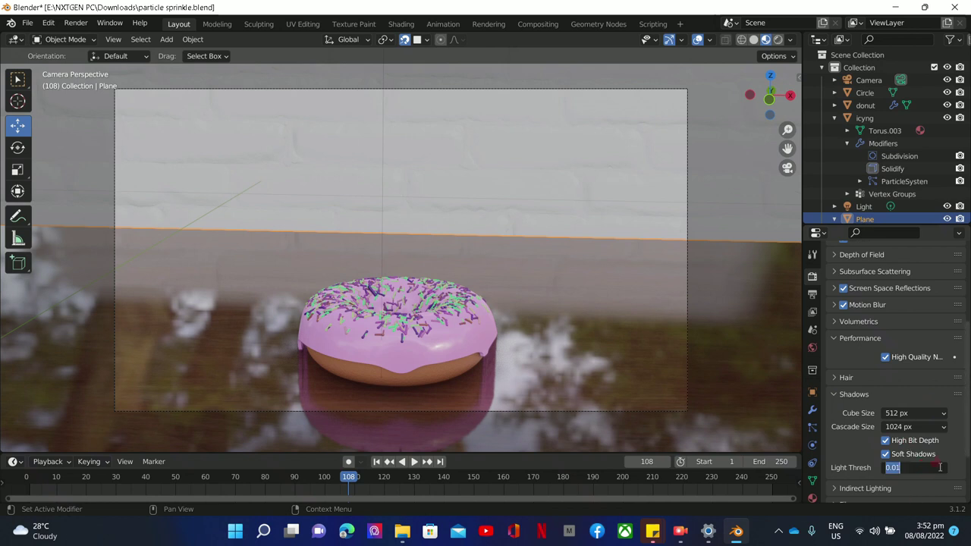
type("0.015")
key("Return")
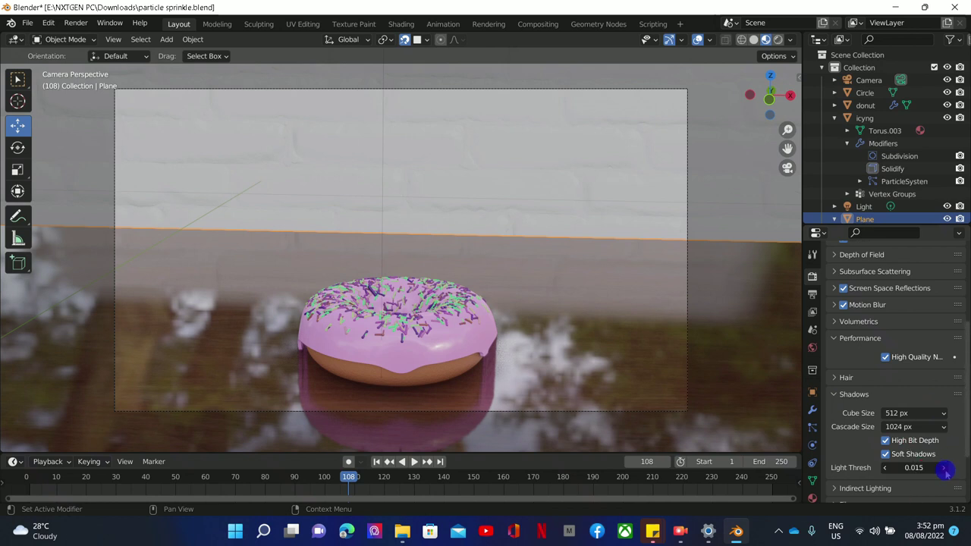
left_click(945, 468)
left_click(946, 468)
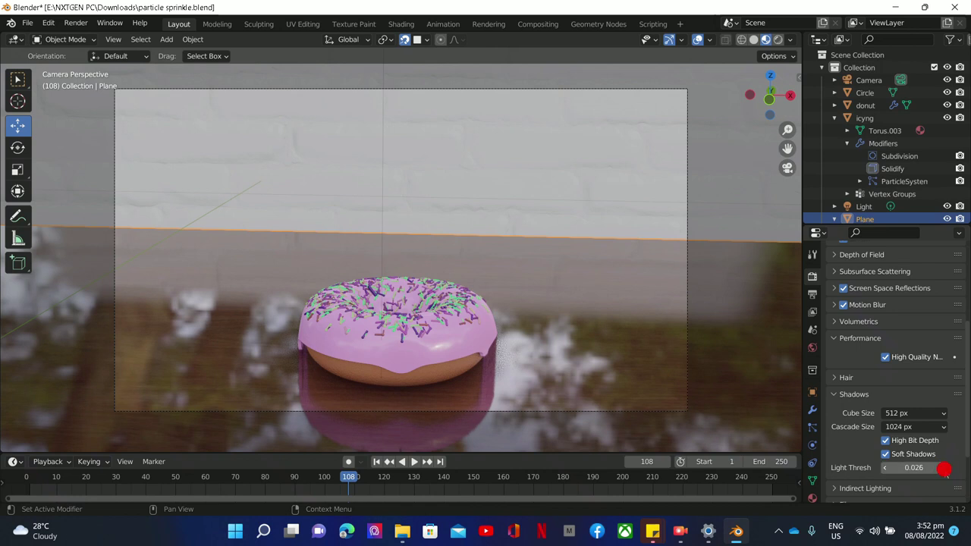
left_click(945, 468)
left_click(945, 468)
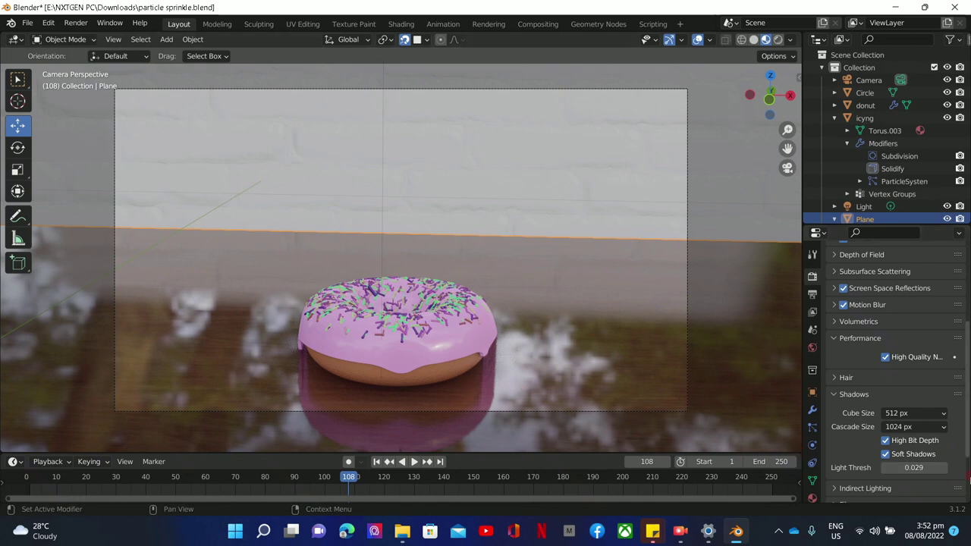
left_click(946, 468)
left_click(945, 468)
left_click(946, 468)
left_click(945, 468)
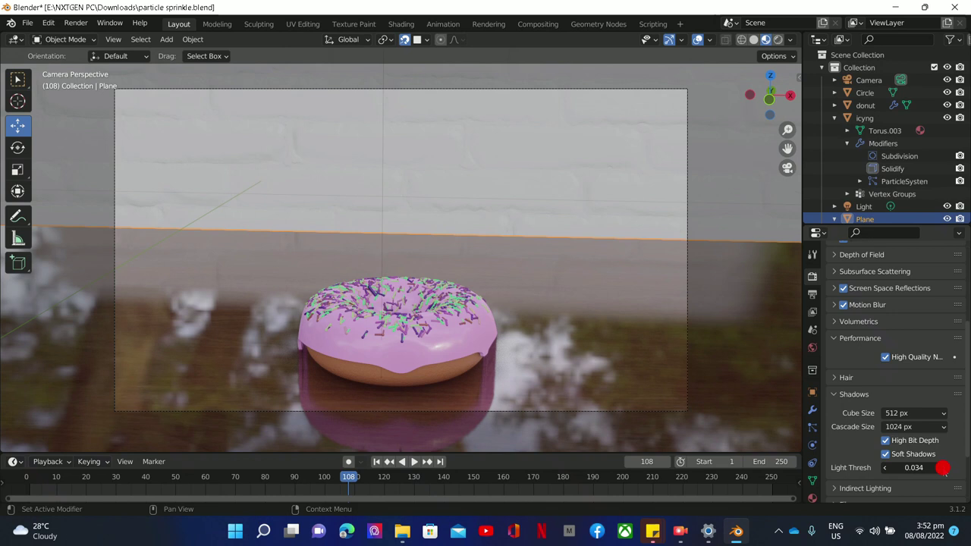
left_click(945, 468)
Step: Raise the final render samples to 73
scroll(945, 304, "up", 5)
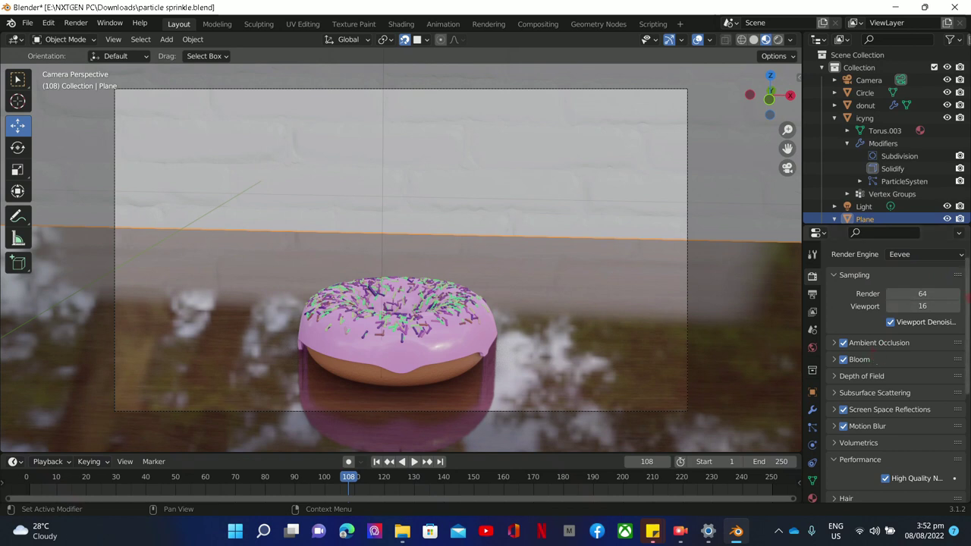
left_click(956, 293)
left_click(956, 293)
left_click(956, 293)
left_click(956, 293)
left_click(956, 293)
left_click(956, 293)
left_click(956, 293)
left_click(956, 293)
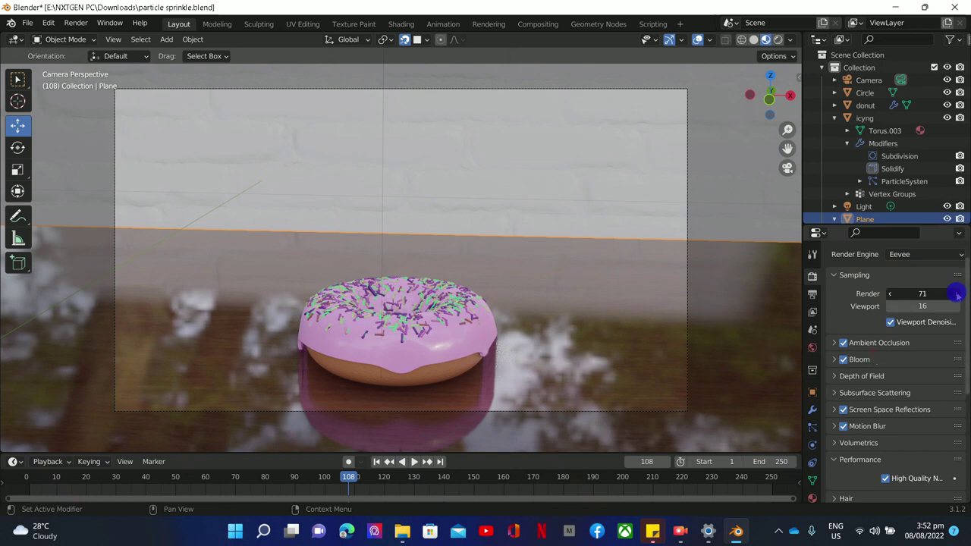
left_click(956, 293)
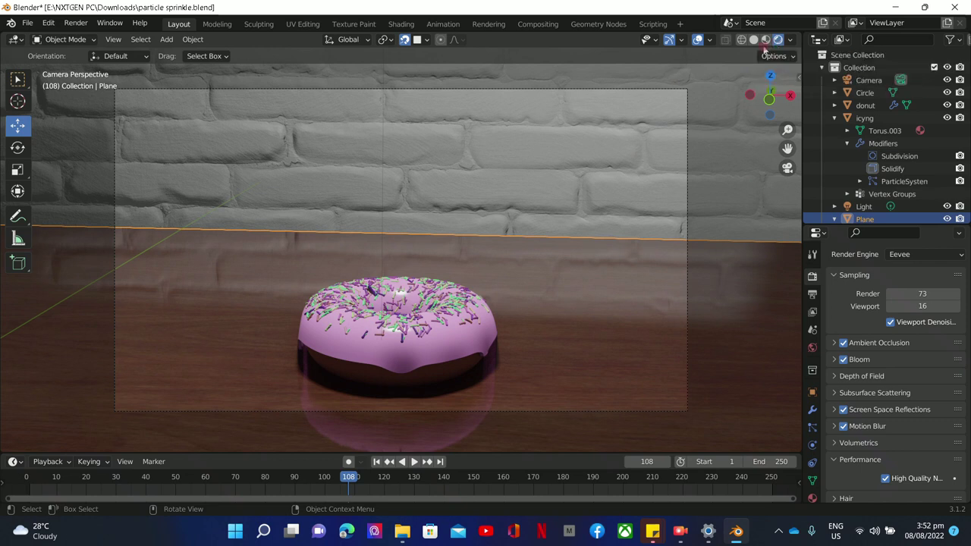
Step: Select the donut icing in the viewport
left_click(561, 342)
left_click(420, 349)
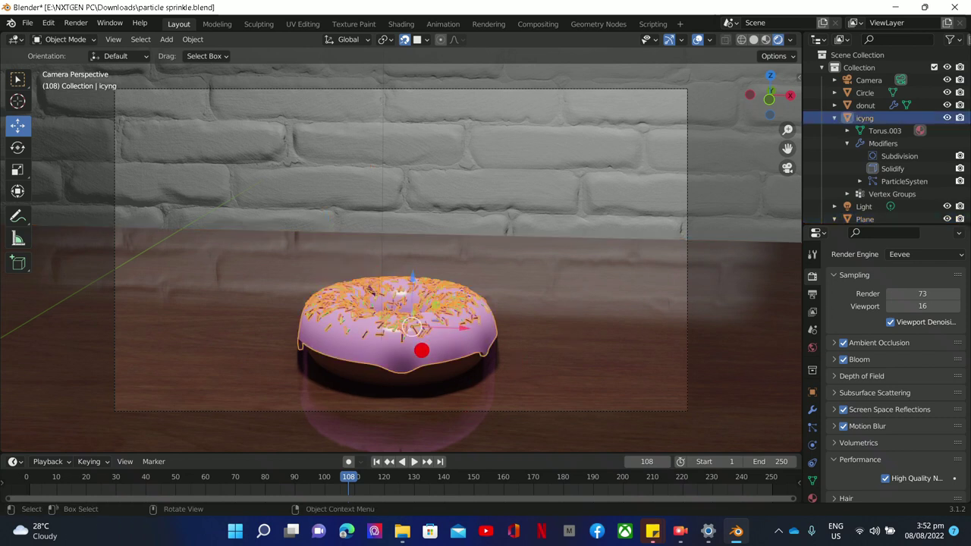
scroll(387, 379, "up", 2)
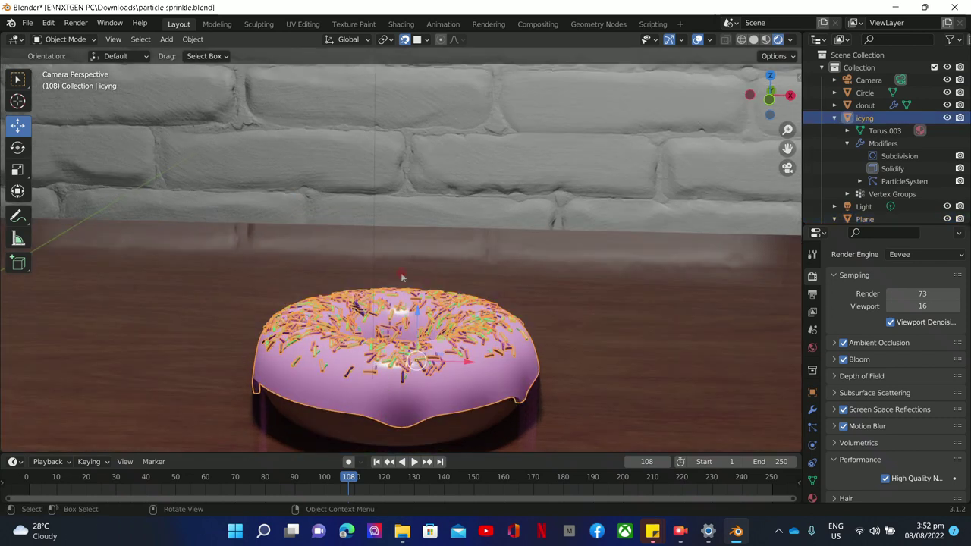
scroll(402, 277, "down", 2)
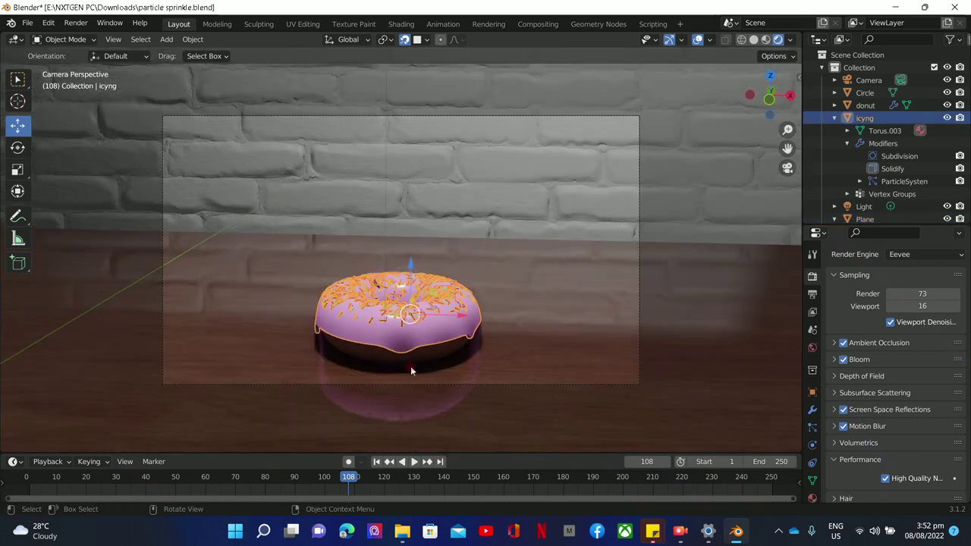
scroll(412, 368, "up", 1)
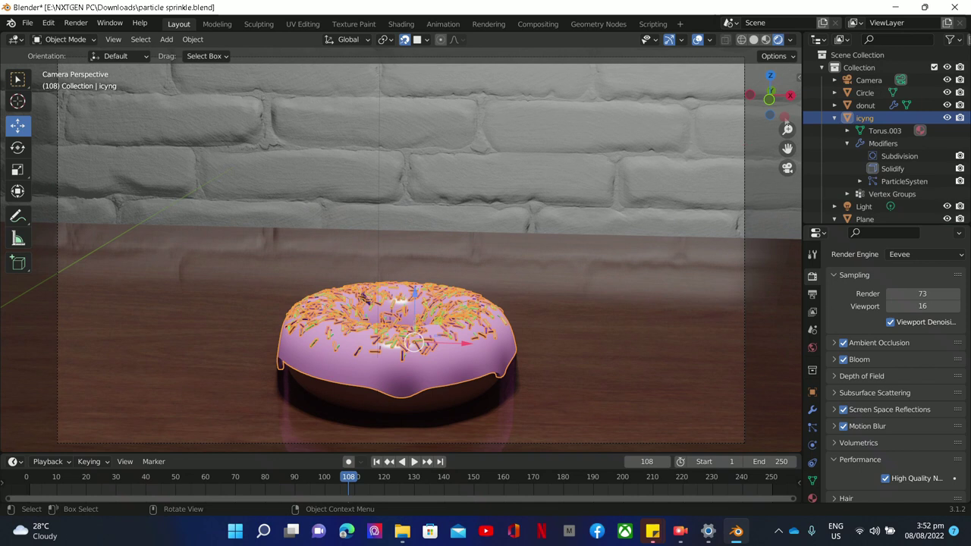
Step: Cycle viewport shading through Material Preview and Solid to Rendered, then select the brick wall
left_click(790, 39)
left_click(765, 40)
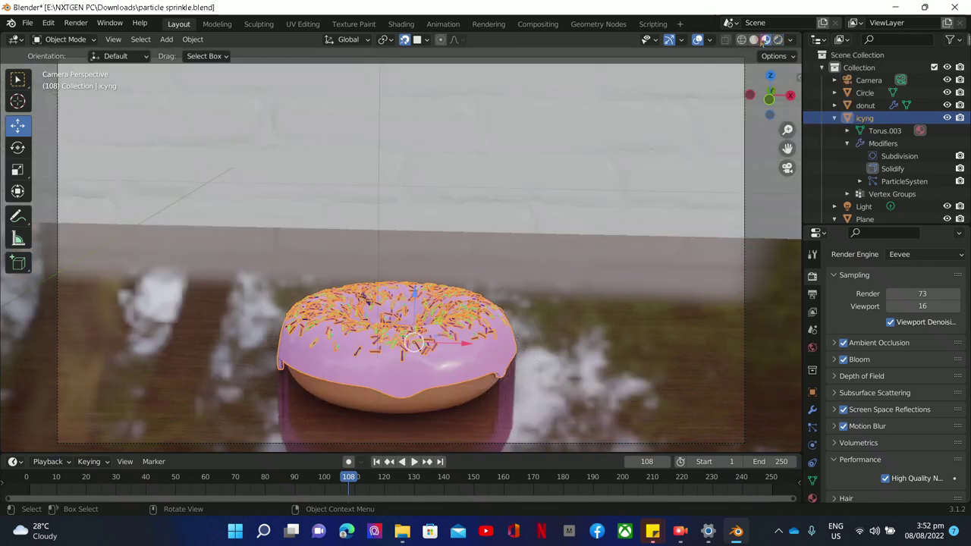
left_click(753, 40)
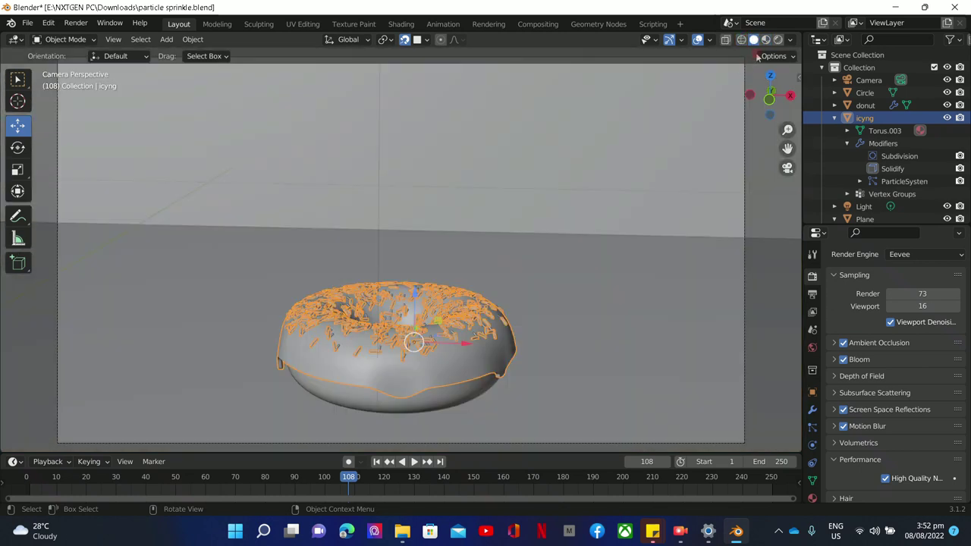
left_click(789, 40)
left_click(777, 39)
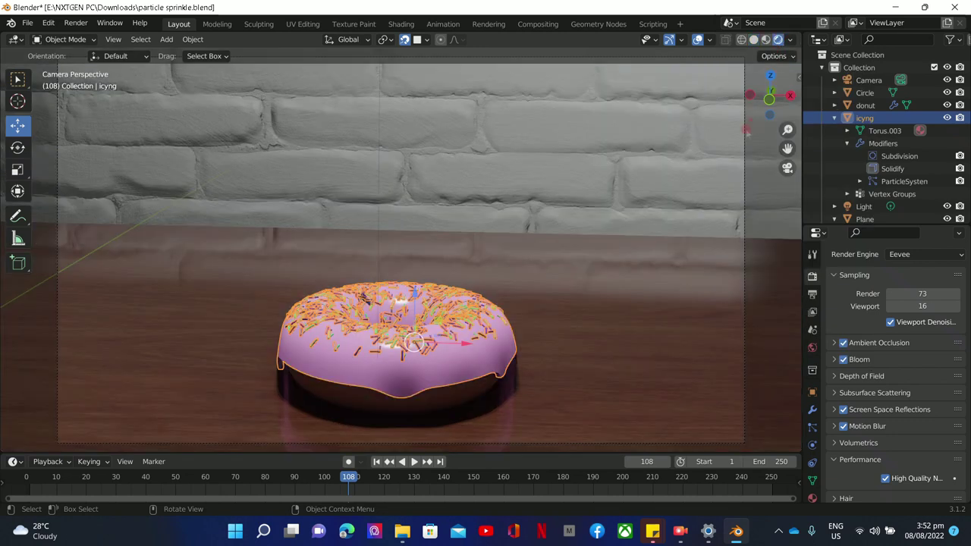
left_click(590, 147)
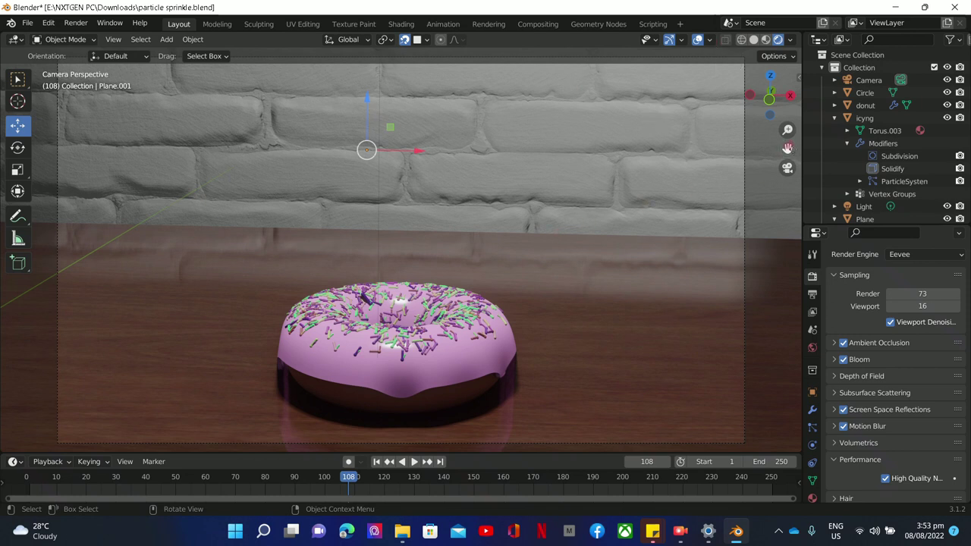
Step: Orbit out of camera view and toggle the viewport overlays off and on repeatedly
middle_click_drag(788, 148, 565, 209)
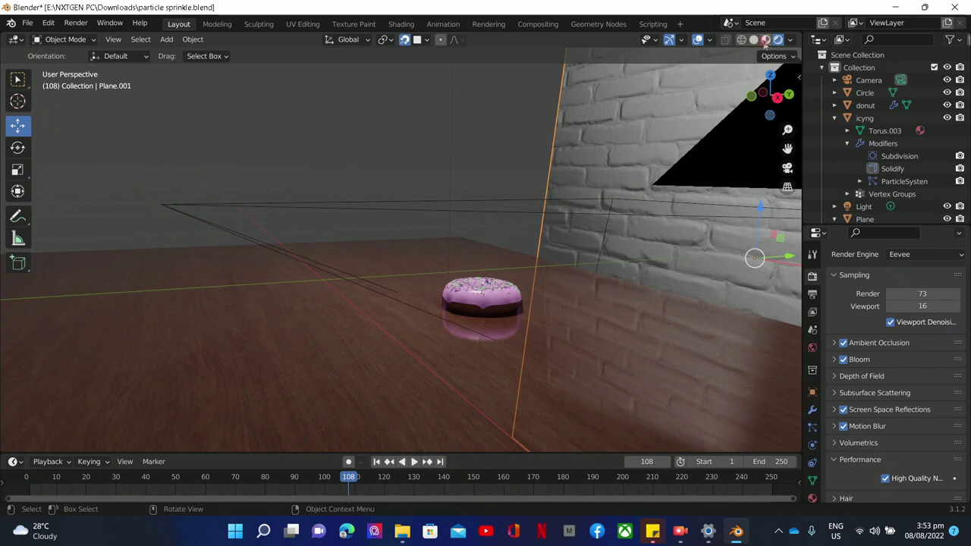
left_click(698, 39)
left_click(698, 39)
left_click(699, 39)
left_click(698, 40)
left_click(698, 40)
left_click(699, 40)
left_click(699, 40)
left_click(698, 39)
left_click(698, 39)
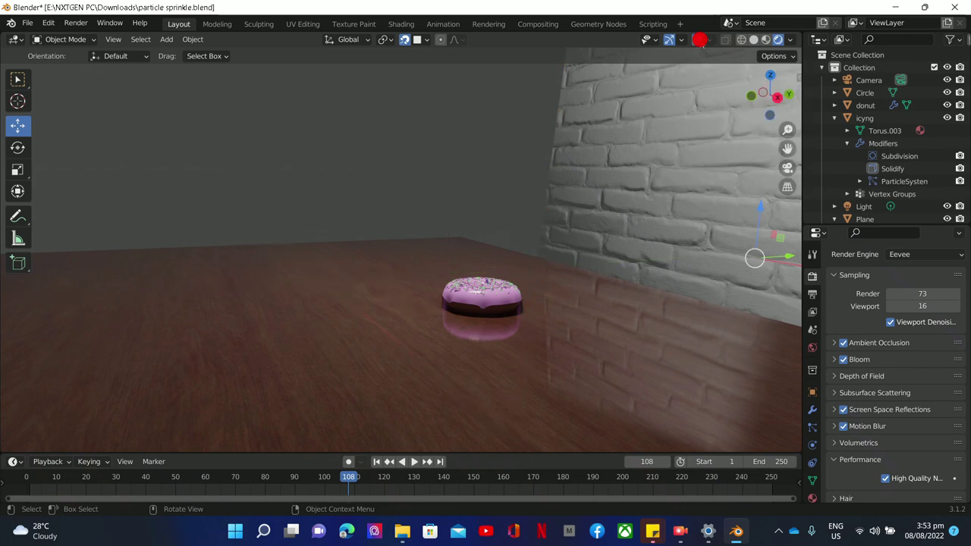
left_click(699, 39)
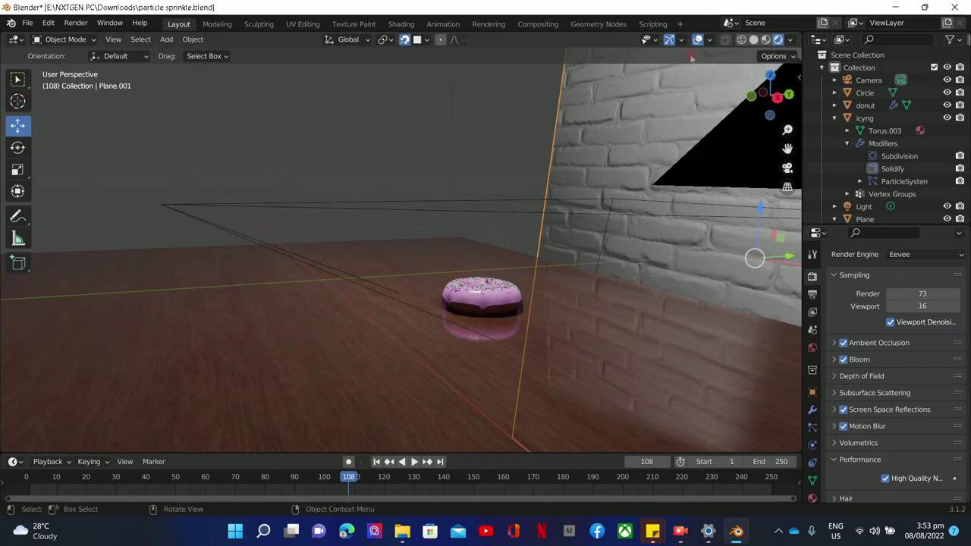
left_click(699, 40)
left_click(698, 40)
Step: Enable the Face Orientation overlay and orbit around to inspect the table and wall faces
left_click(710, 39)
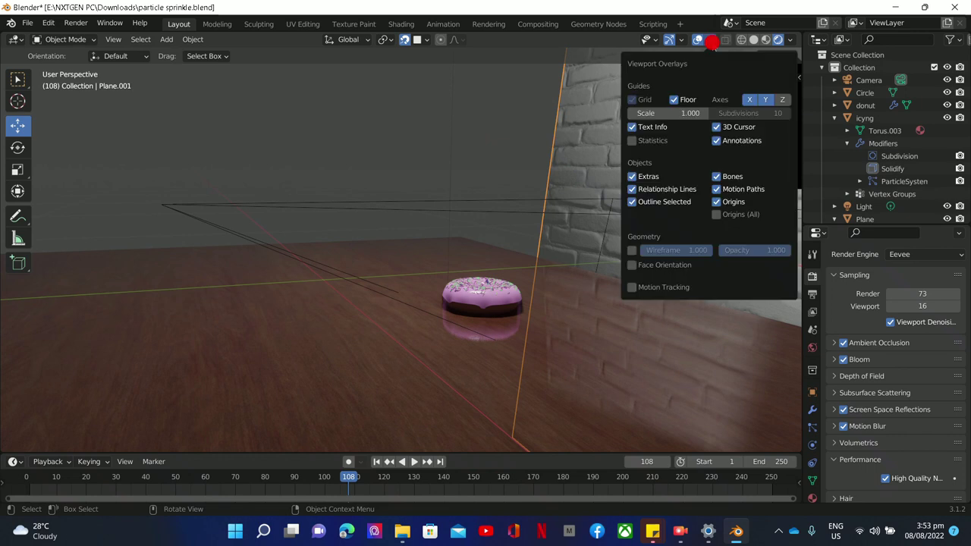
left_click(633, 265)
left_click(632, 266)
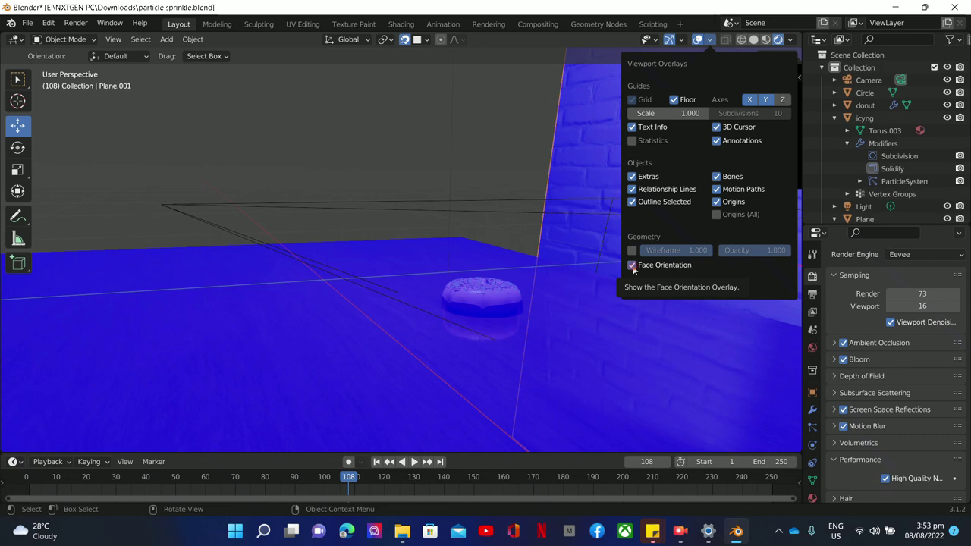
left_click(597, 331)
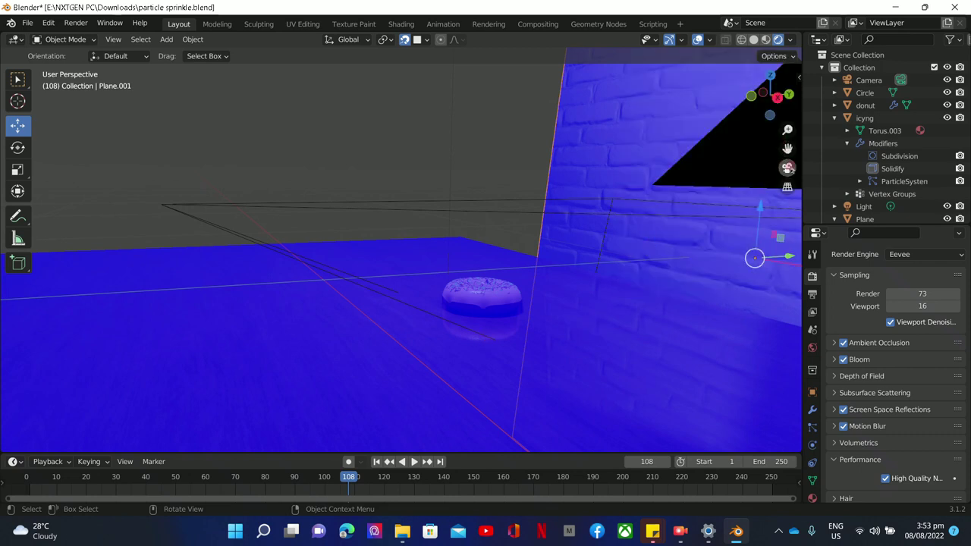
left_click_drag(770, 96, 433, 213)
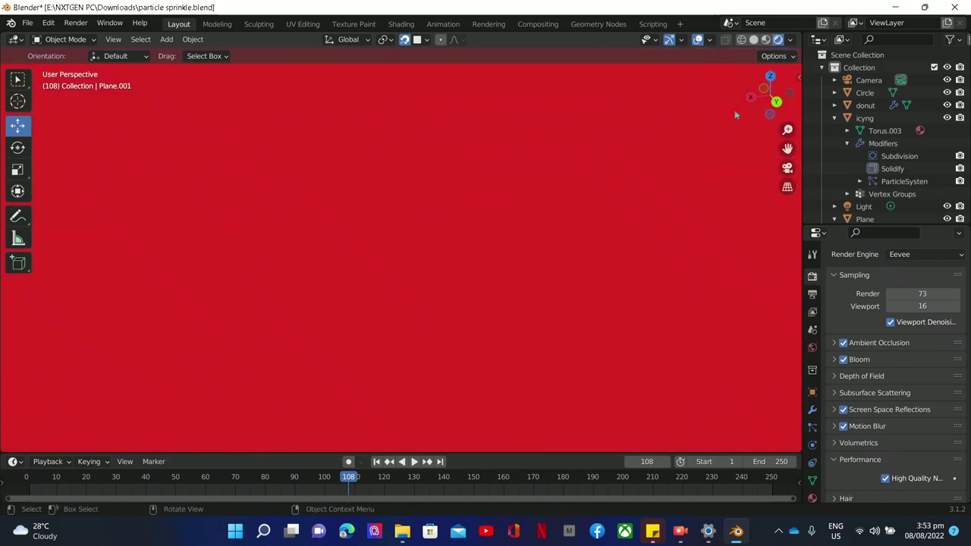
mouse_move(756, 102)
left_mouse_down()
mouse_move(769, 148)
mouse_move(759, 106)
left_mouse_up()
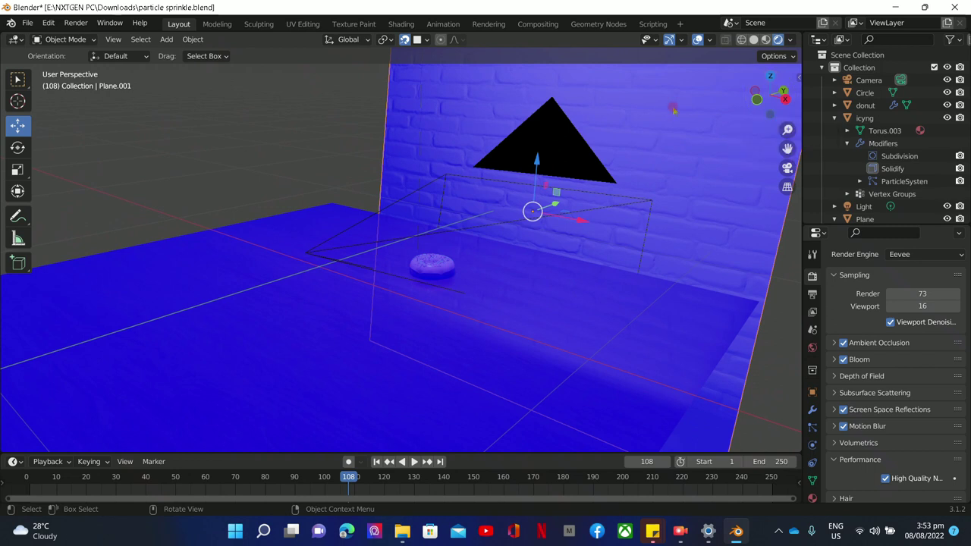
middle_click_drag(611, 206, 721, 159)
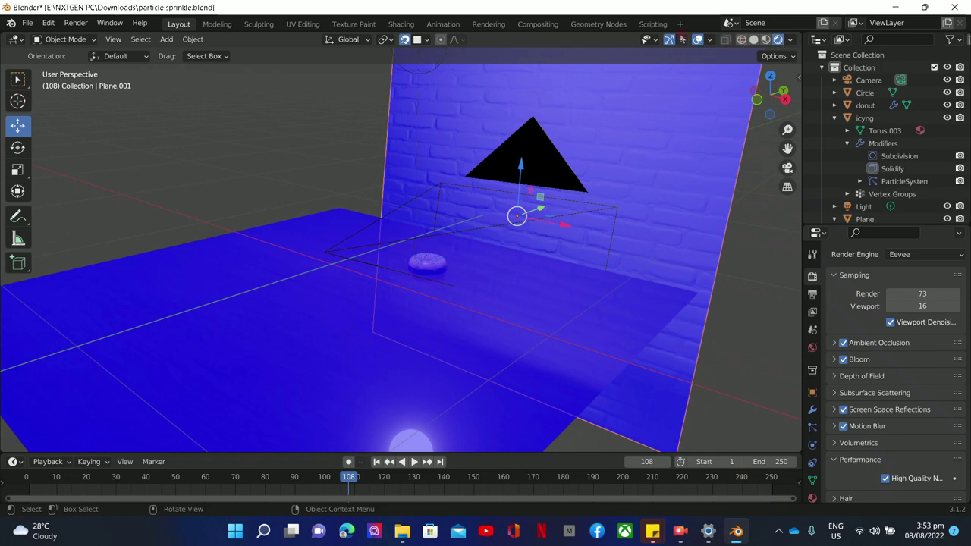
Step: Turn off the Face Orientation overlay to remove the blue tint
left_click(709, 41)
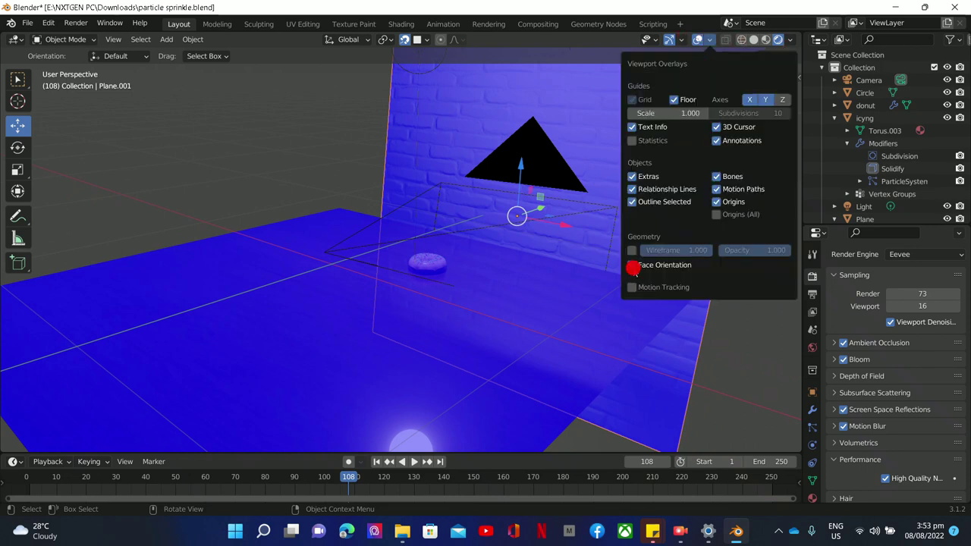
left_click(632, 265)
scroll(657, 231, "up", 6)
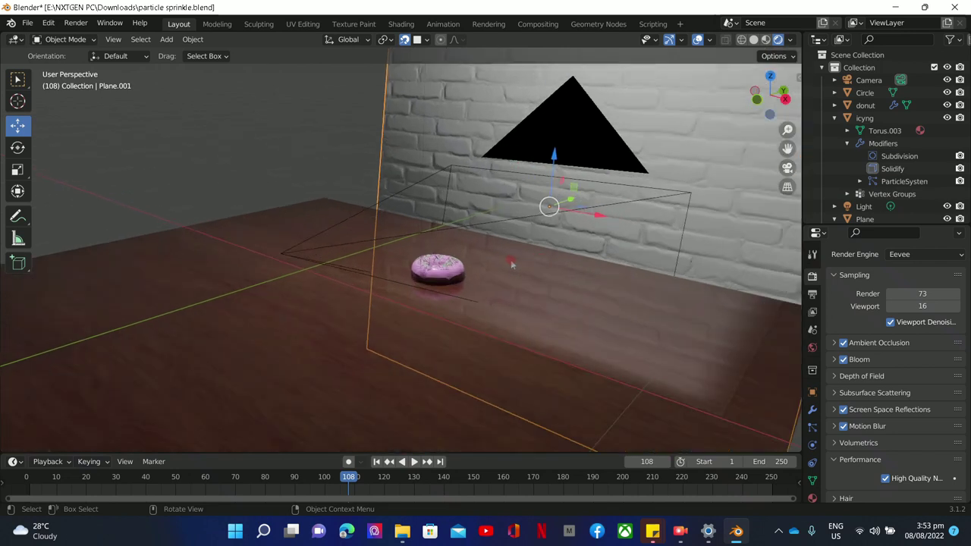
scroll(515, 262, "up", 1)
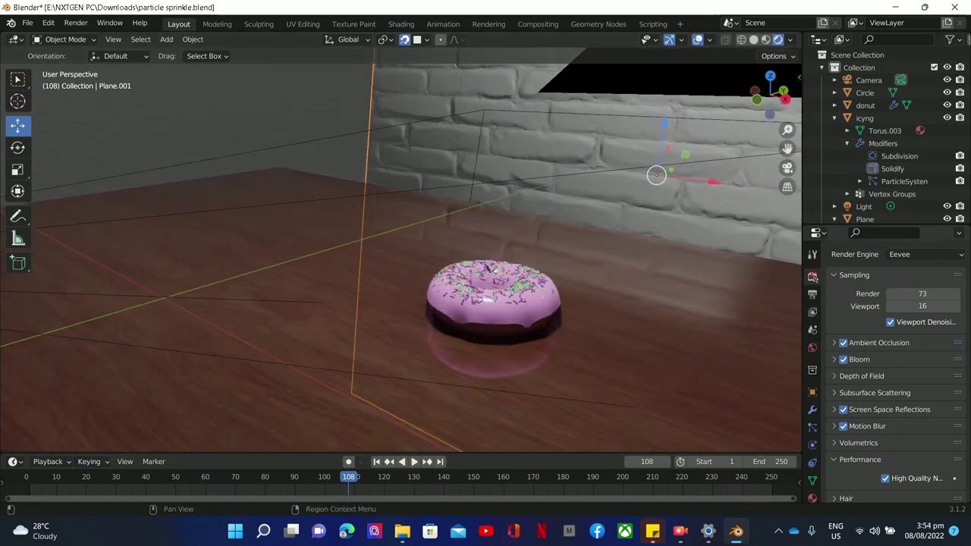
Step: Keep Eevee as the render engine and raise viewport samples to 19
left_click(813, 275)
left_click(937, 253)
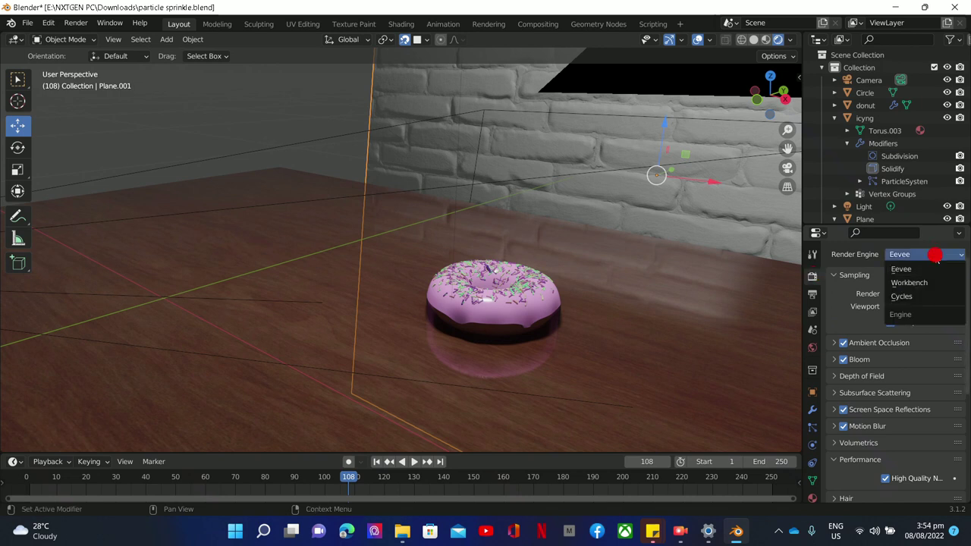
left_click(937, 253)
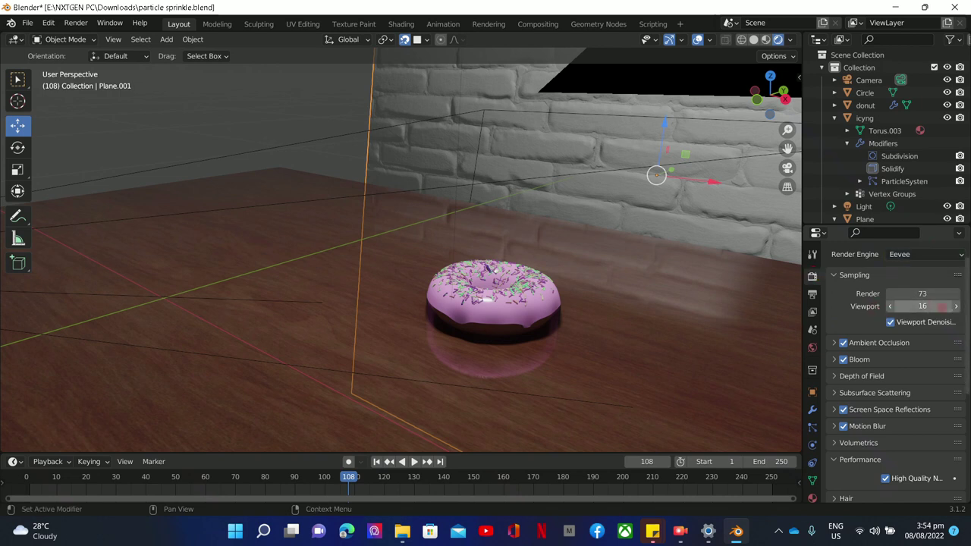
left_click(957, 306)
left_click(958, 307)
left_click(958, 307)
left_click(959, 306)
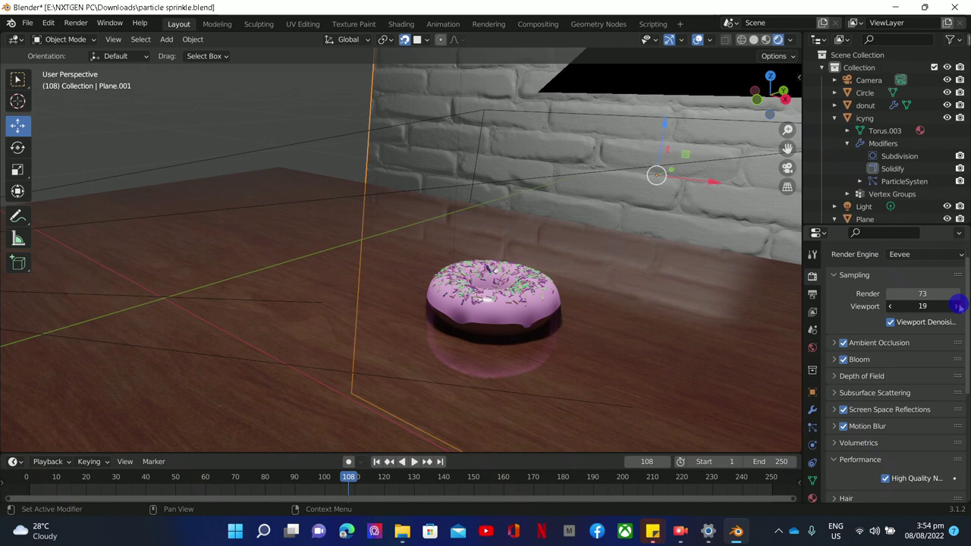
left_click(958, 307)
left_click(958, 306)
left_click(959, 306)
Step: Raise the Depth of Field sprite threshold to 1.37
scroll(963, 303, "down", 1)
scroll(968, 296, "down", 3)
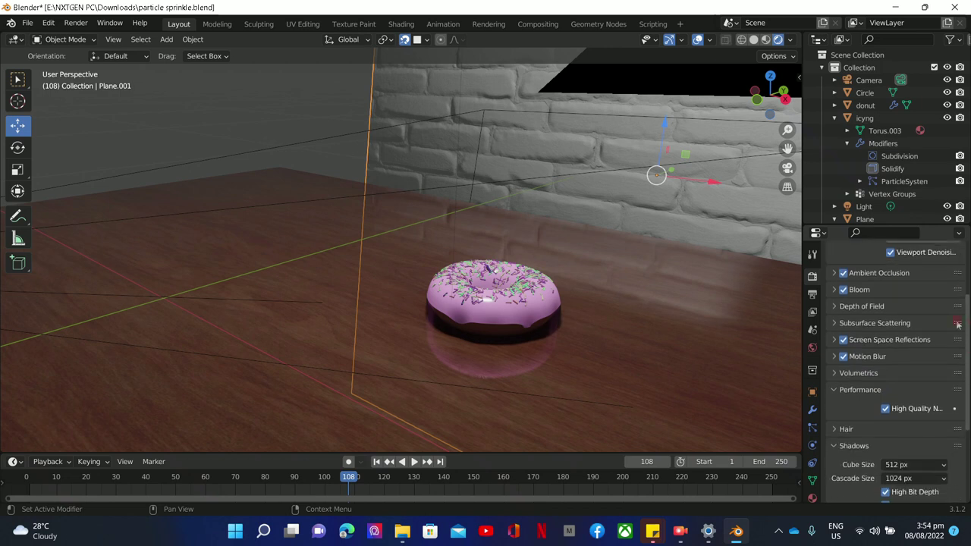
left_click(835, 307)
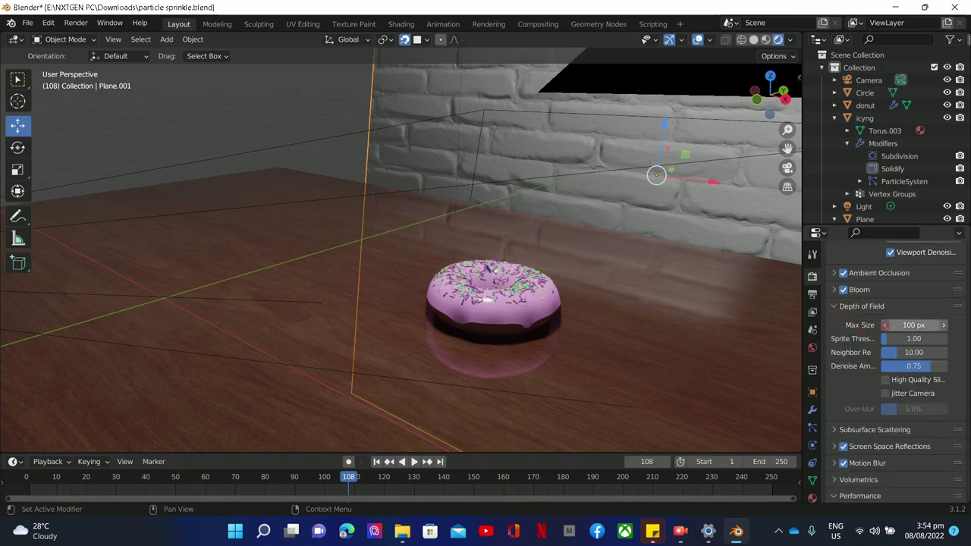
left_click_drag(895, 341, 830, 317)
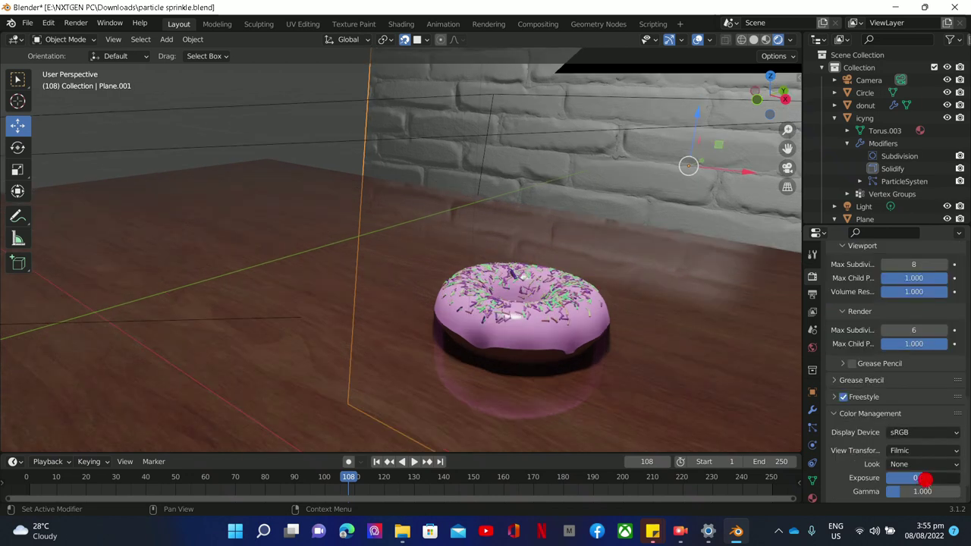
Step: Set Color Management Exposure to 0.403 and Gamma to 1.101, keeping Filmic
mouse_move(916, 481)
left_mouse_down()
mouse_move(927, 484)
mouse_move(905, 492)
left_mouse_up()
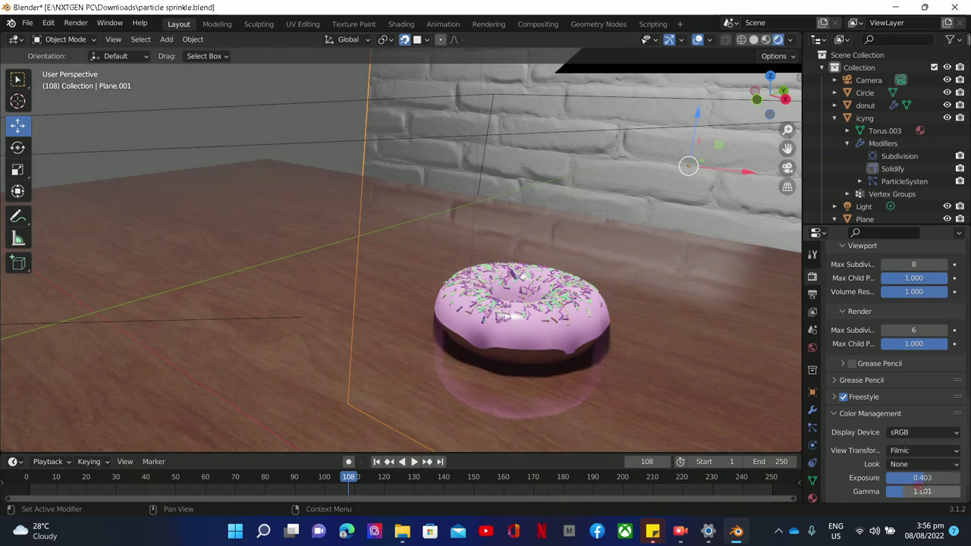
left_click(914, 478)
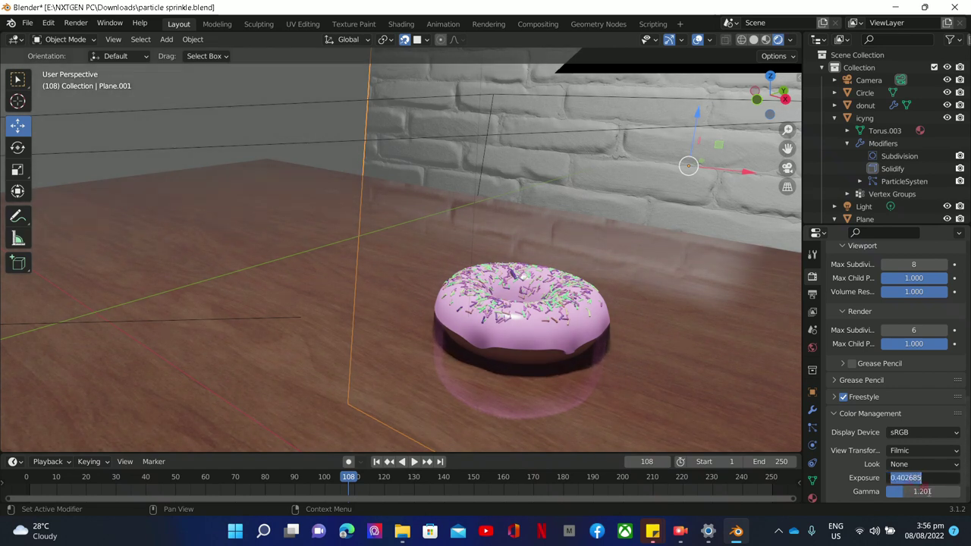
left_click(839, 471)
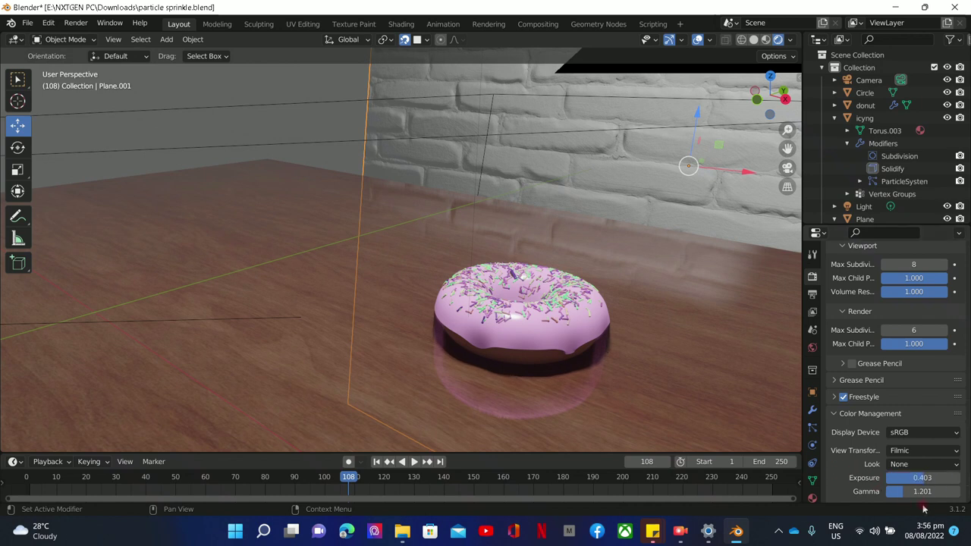
left_click_drag(897, 490, 905, 492)
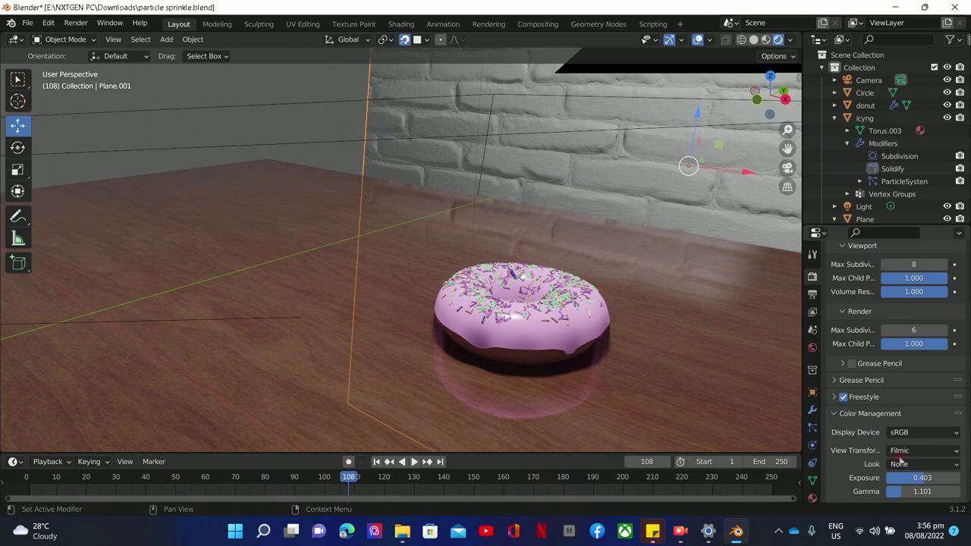
scroll(903, 458, "down", 2)
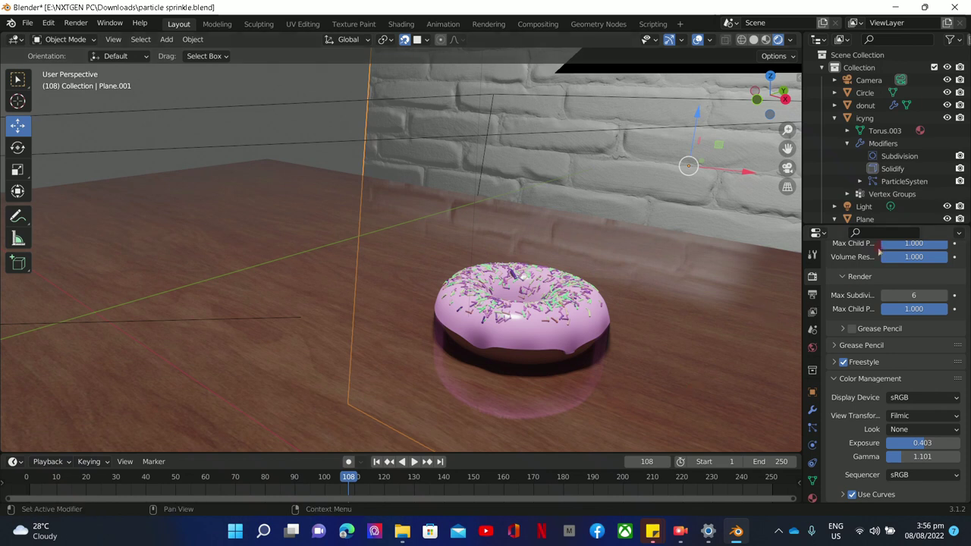
Step: View through the scene camera, then close the finished render window
left_click(787, 168)
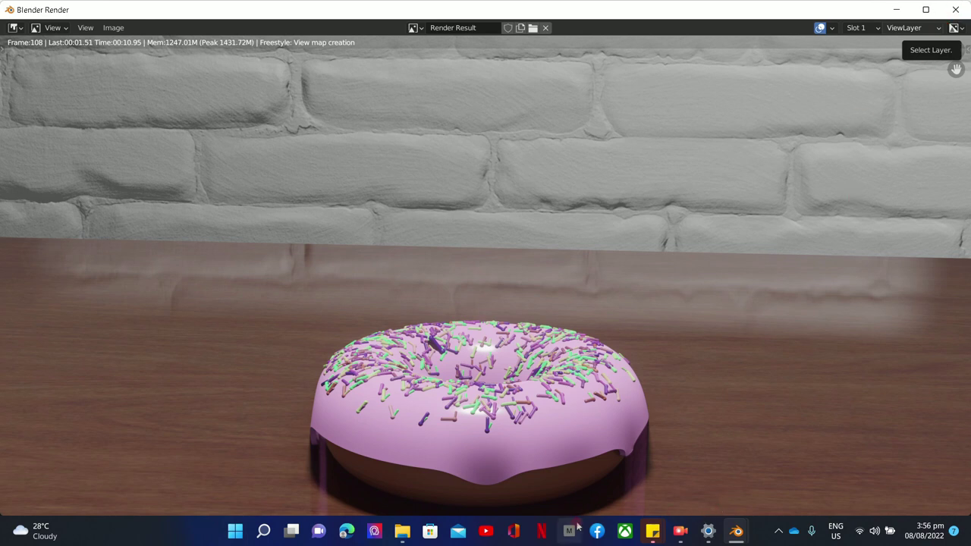
key("ctrl+q")
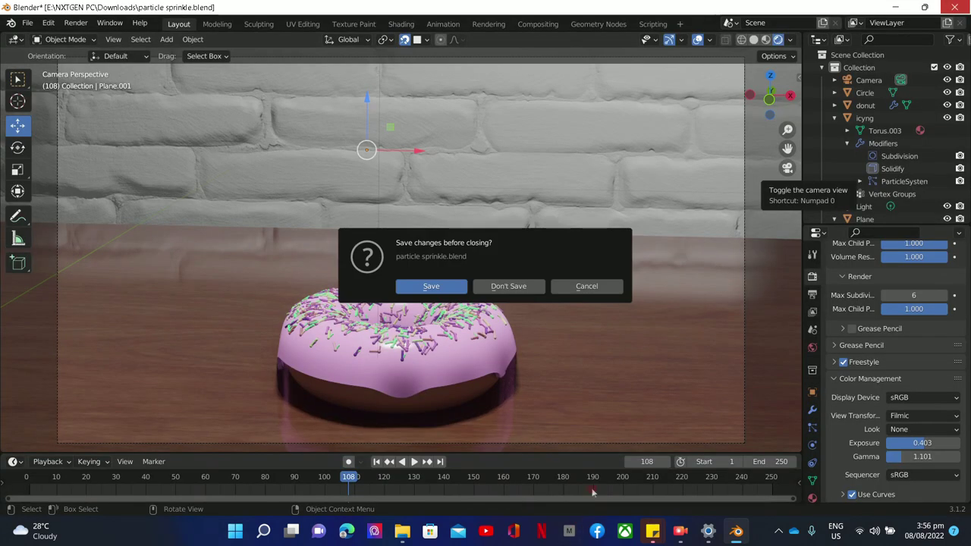
Step: Cancel the close prompt to keep the project open, then select the donut body and icing in the viewport
left_click(597, 285)
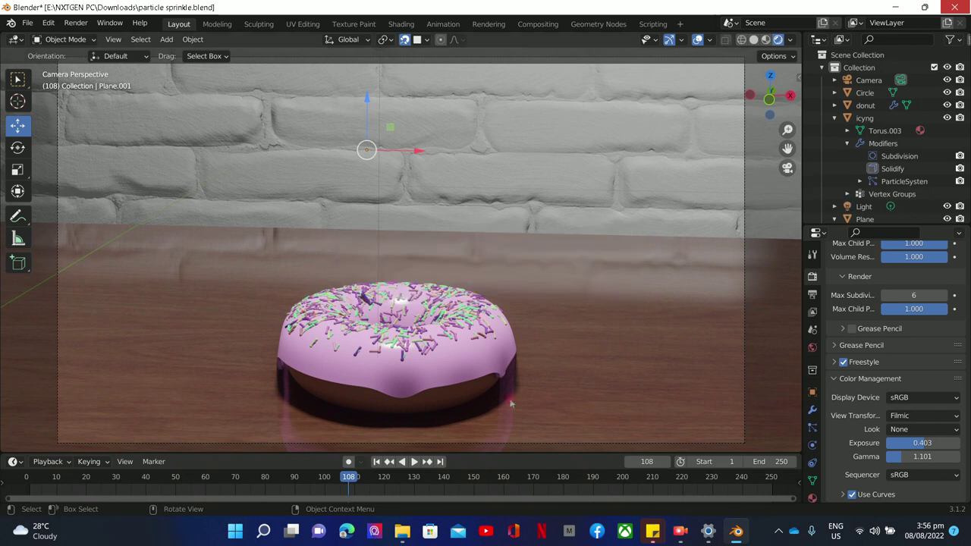
left_click(423, 404)
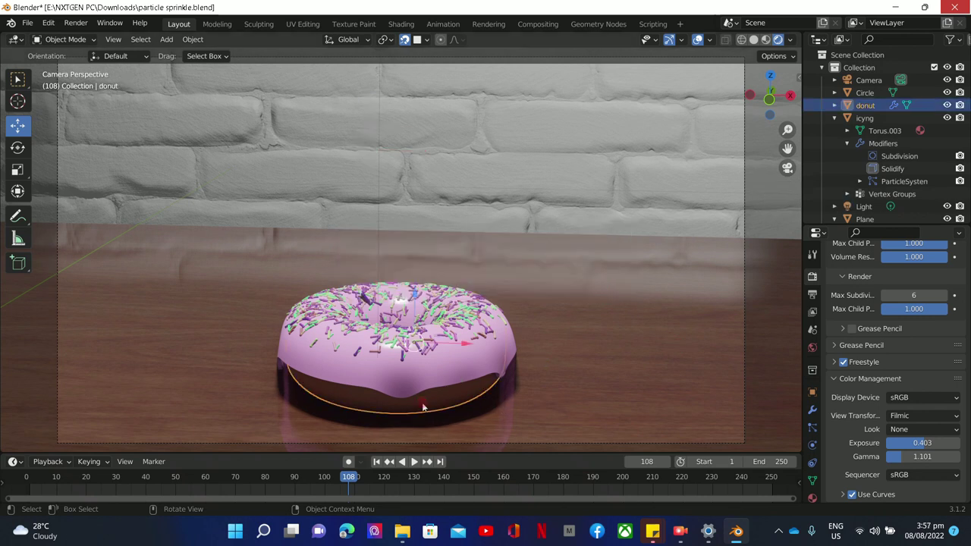
left_click(313, 349)
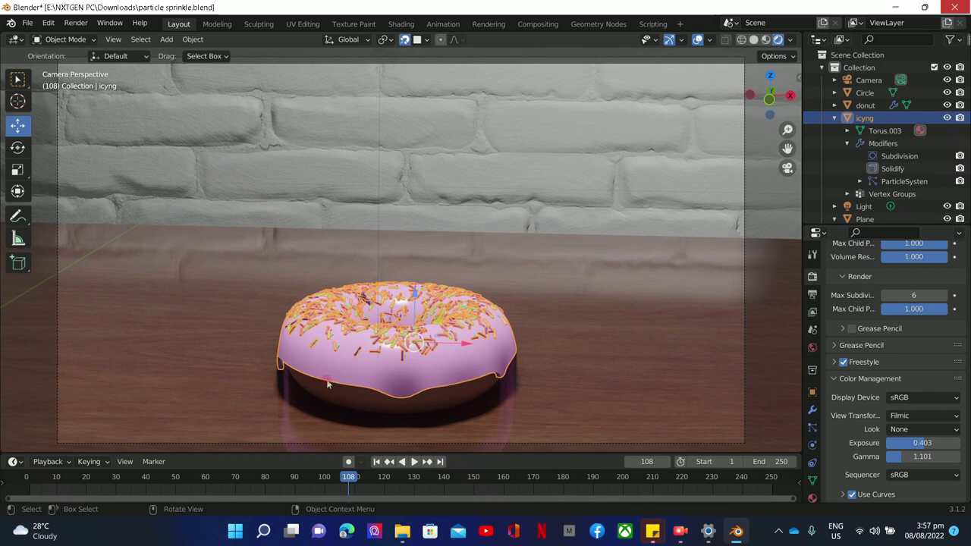
left_click(378, 409)
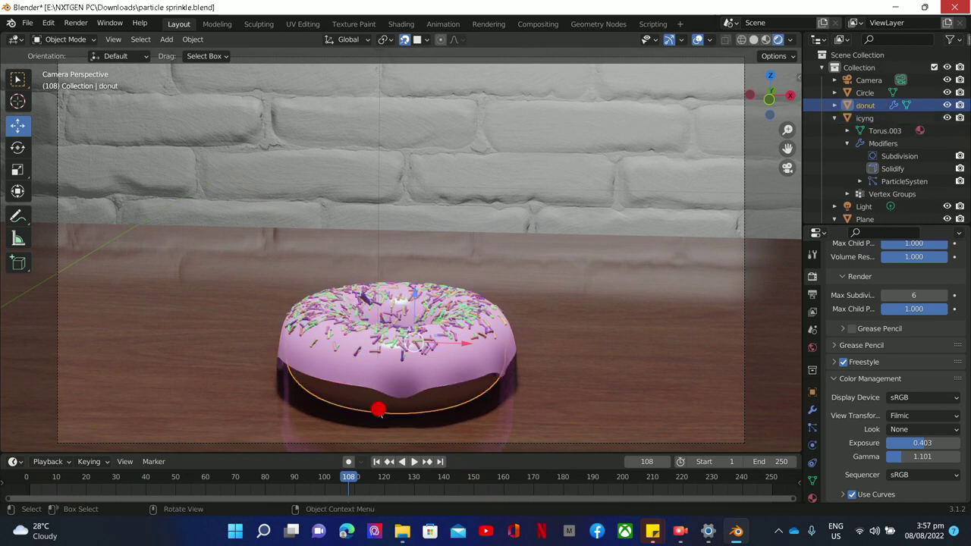
Step: Collapse the donut and icing entries in the Outliner, then select the table plane
left_click(835, 106)
left_click(835, 105)
left_click(835, 118)
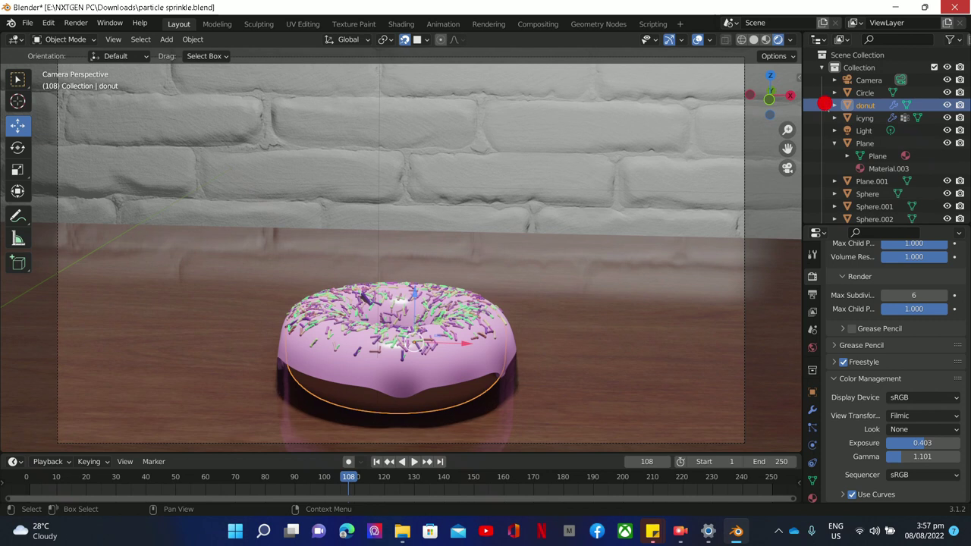
left_click(625, 317)
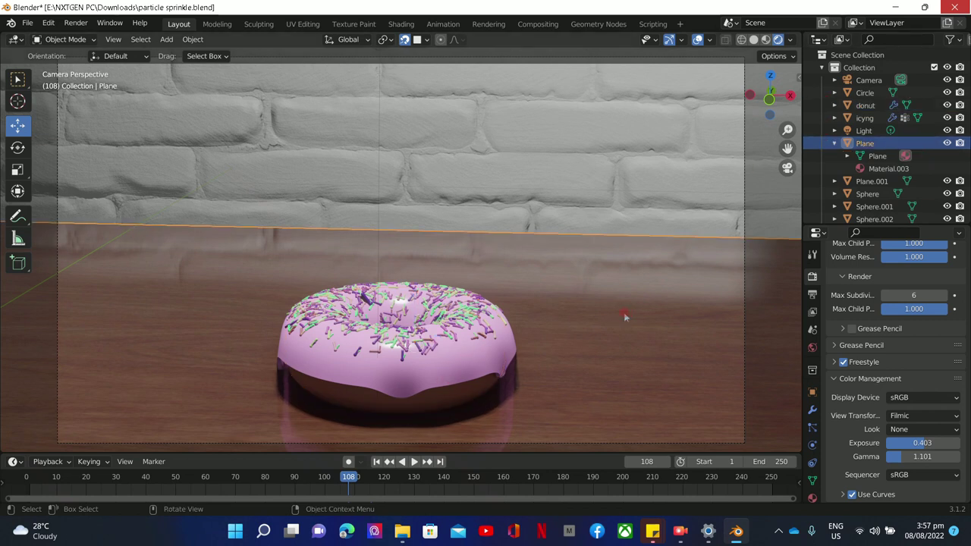
Step: From the Right Ortho view, pull the camera back to -0.047895 m along Y
left_click(787, 168)
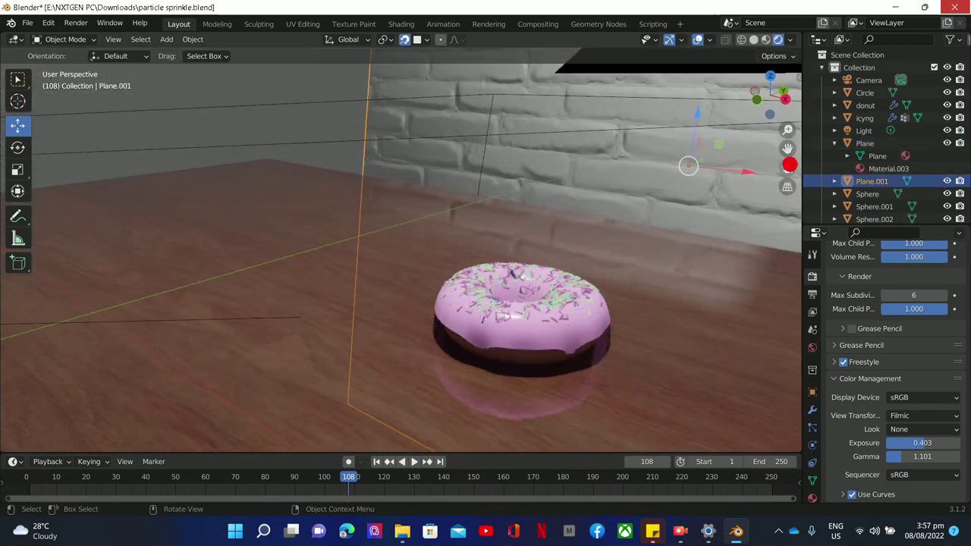
middle_click_drag(601, 281, 578, 258)
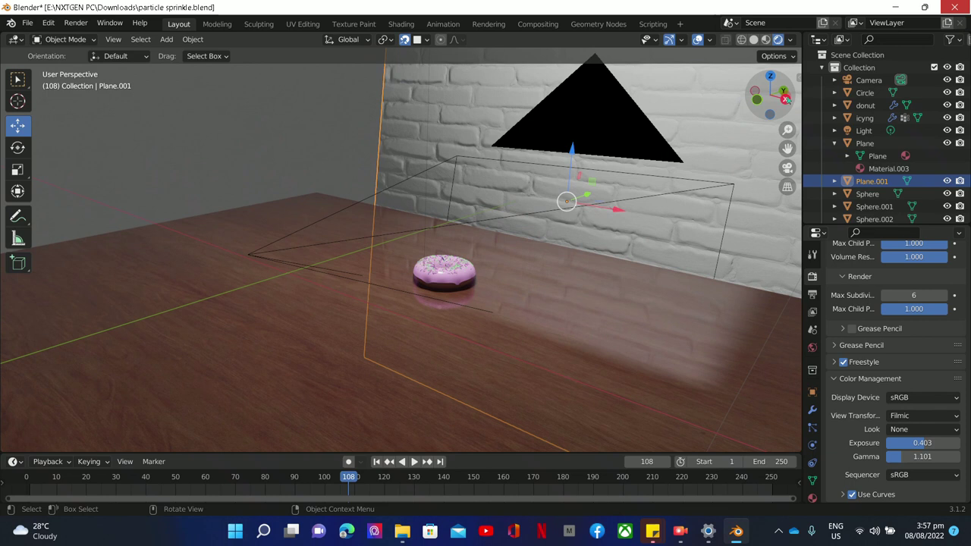
left_click(786, 98)
left_click(354, 217)
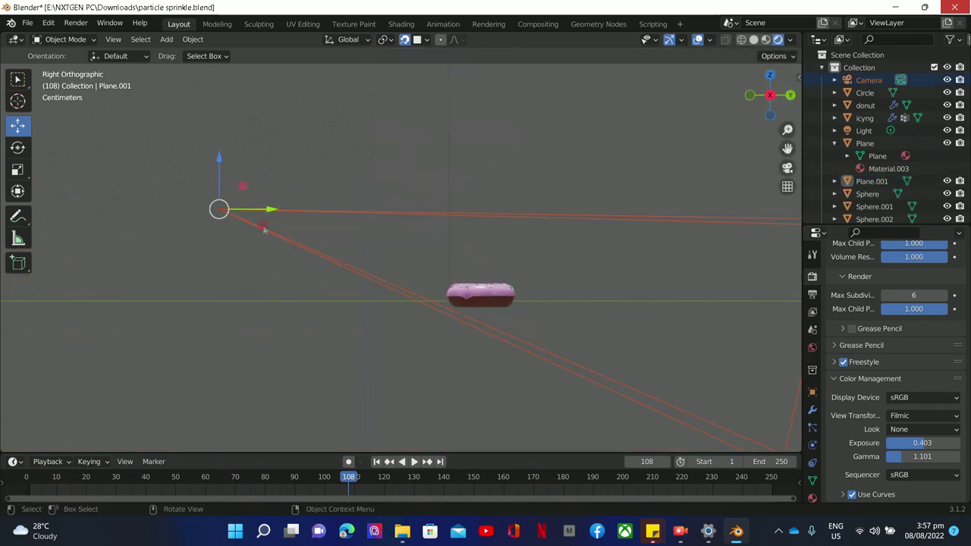
left_click_drag(255, 210, 206, 210)
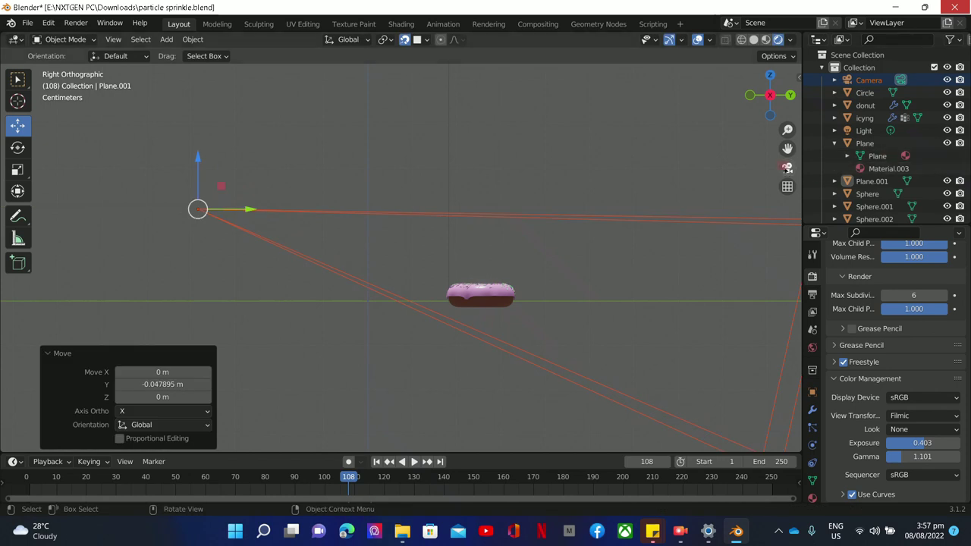
Step: Look through the camera again and render a fresh frame with F12
left_click(787, 168)
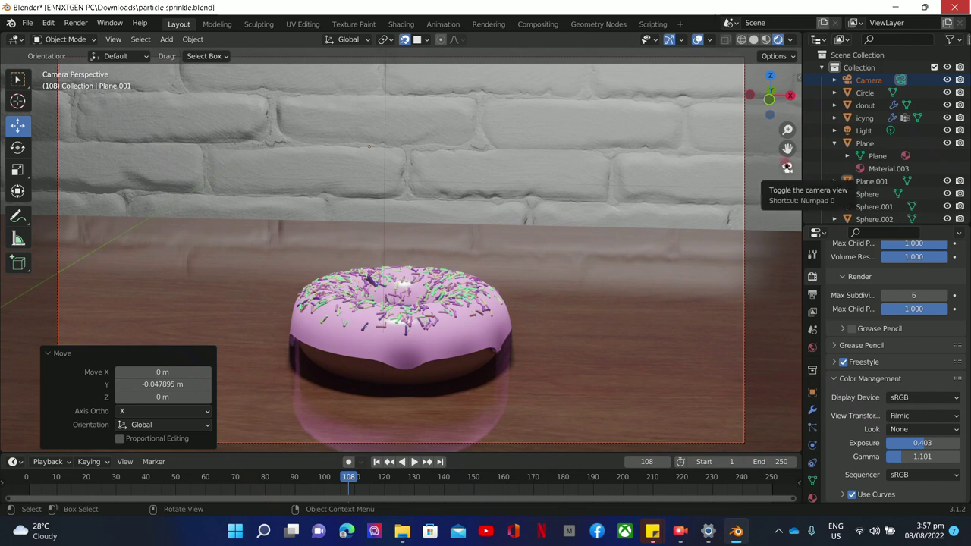
key("F12")
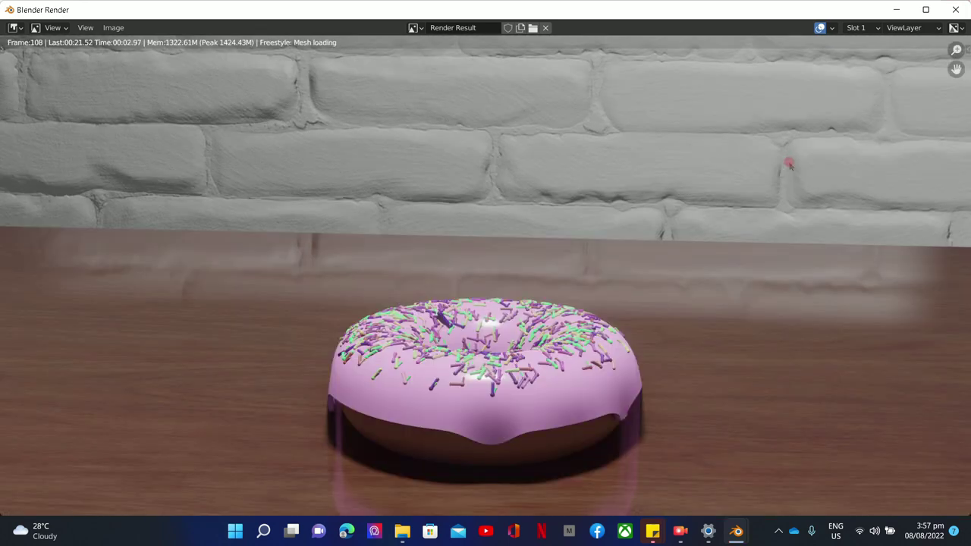
key("Escape")
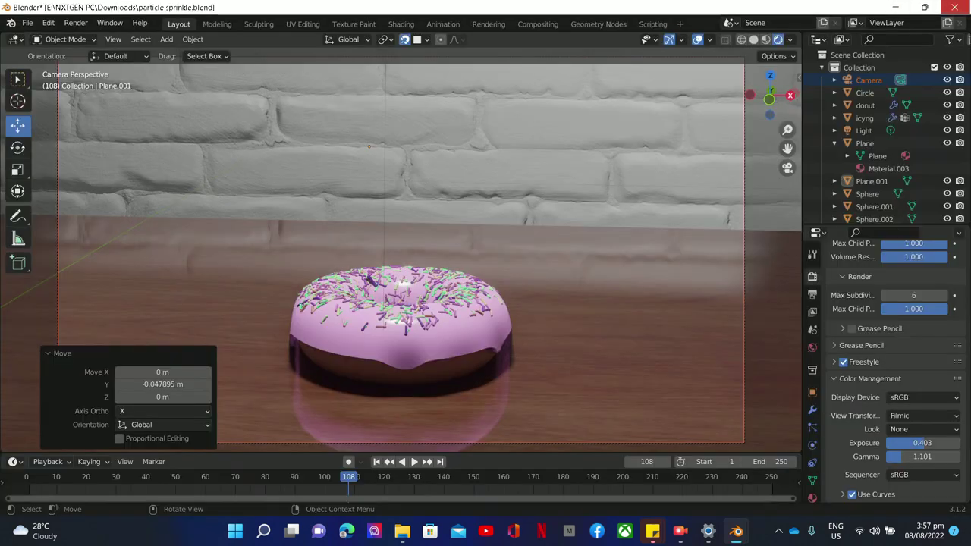